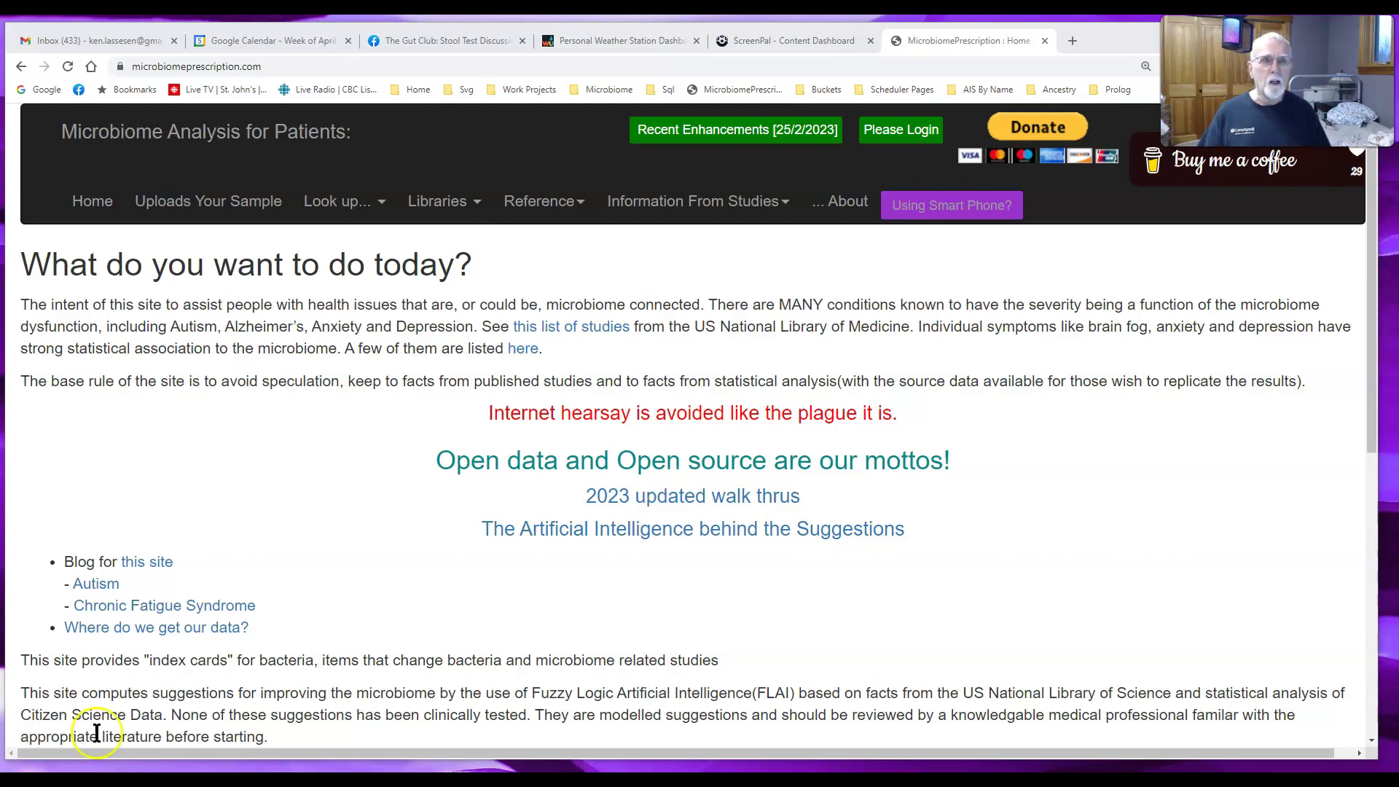
- Open the U.S. Nat.Lib. Medical Conditions Studies list and scroll down to Chronic Fatigue Syndrome
{"action": "left_click", "coordinate": [733, 209]}
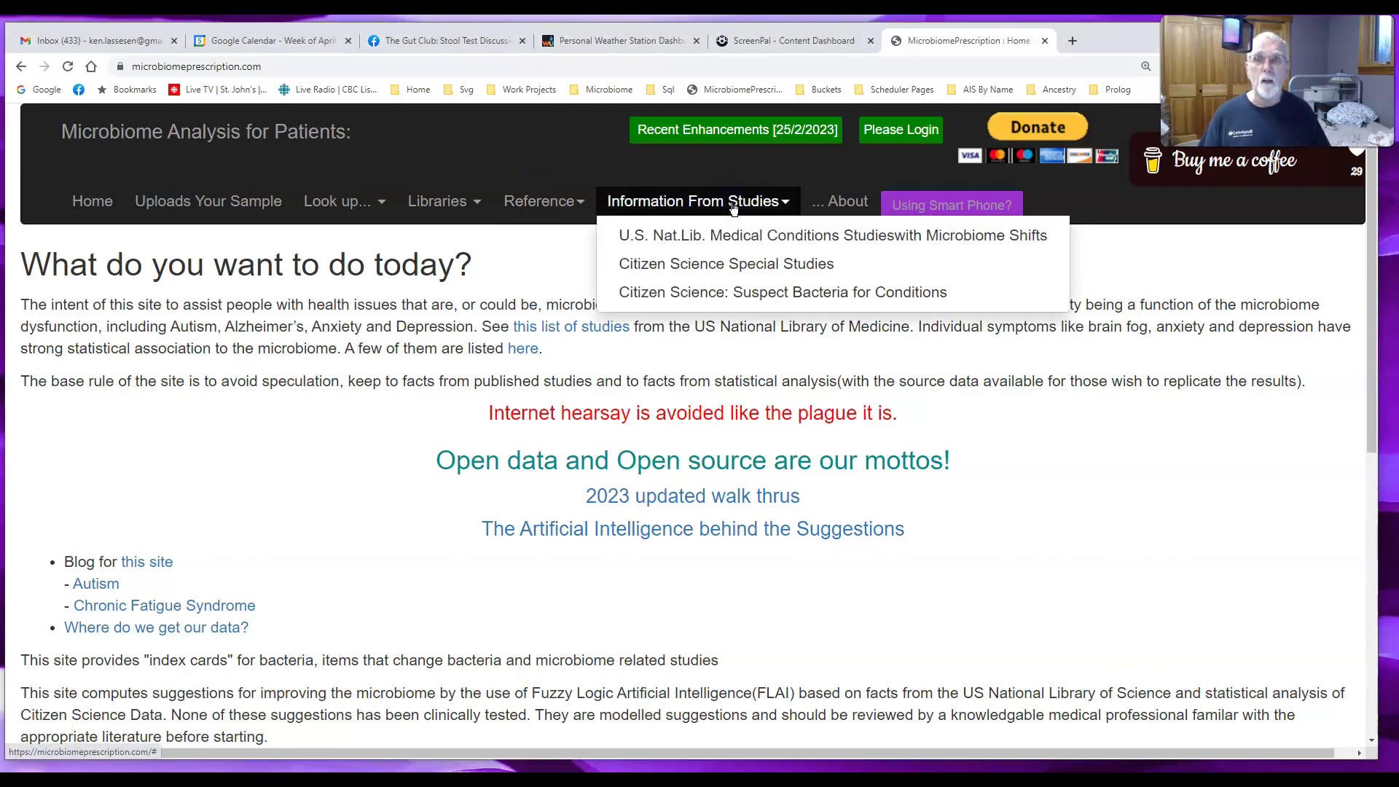
{"action": "left_click", "coordinate": [795, 238]}
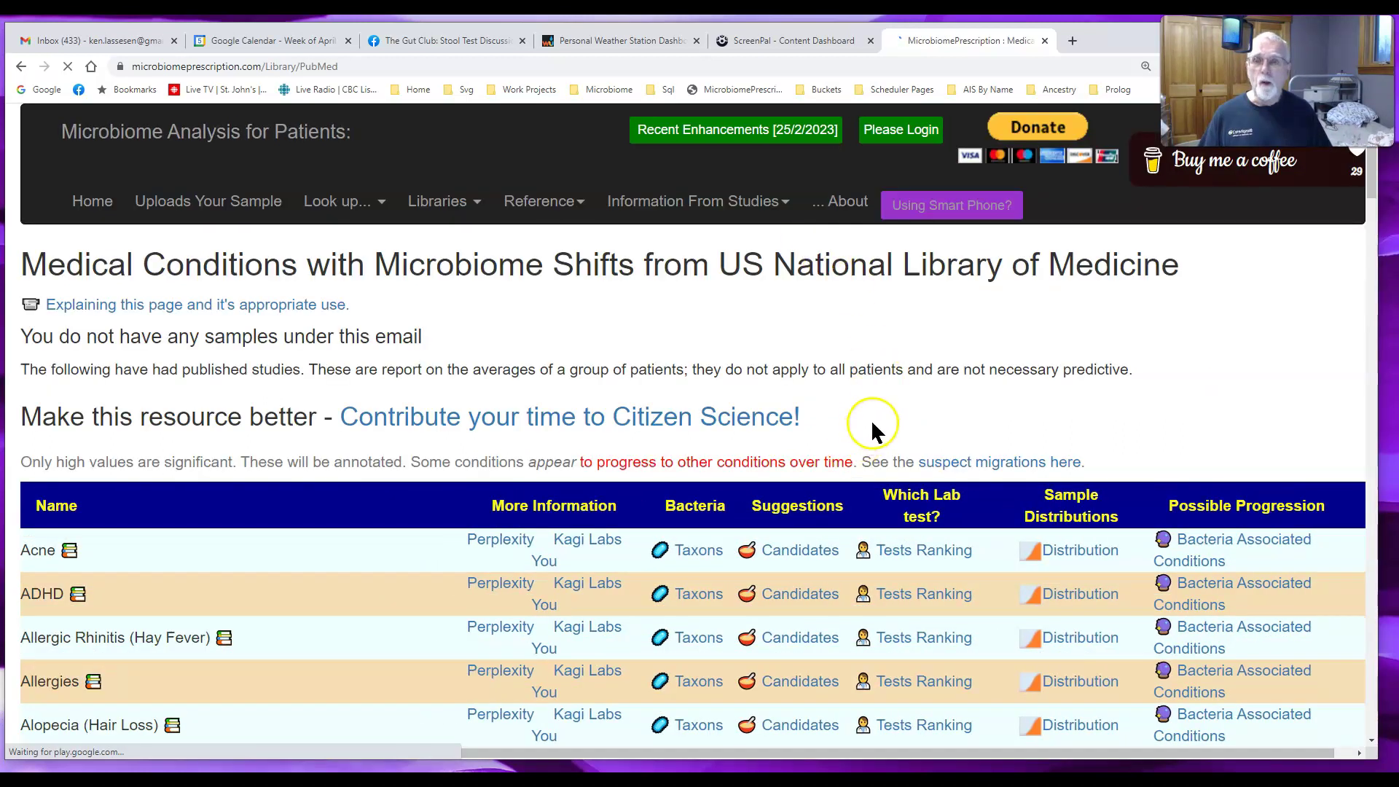
{"action": "scroll", "coordinate": [874, 408], "scroll_direction": "down", "scroll_amount": 4}
{"action": "scroll", "coordinate": [878, 405], "scroll_direction": "down", "scroll_amount": 4}
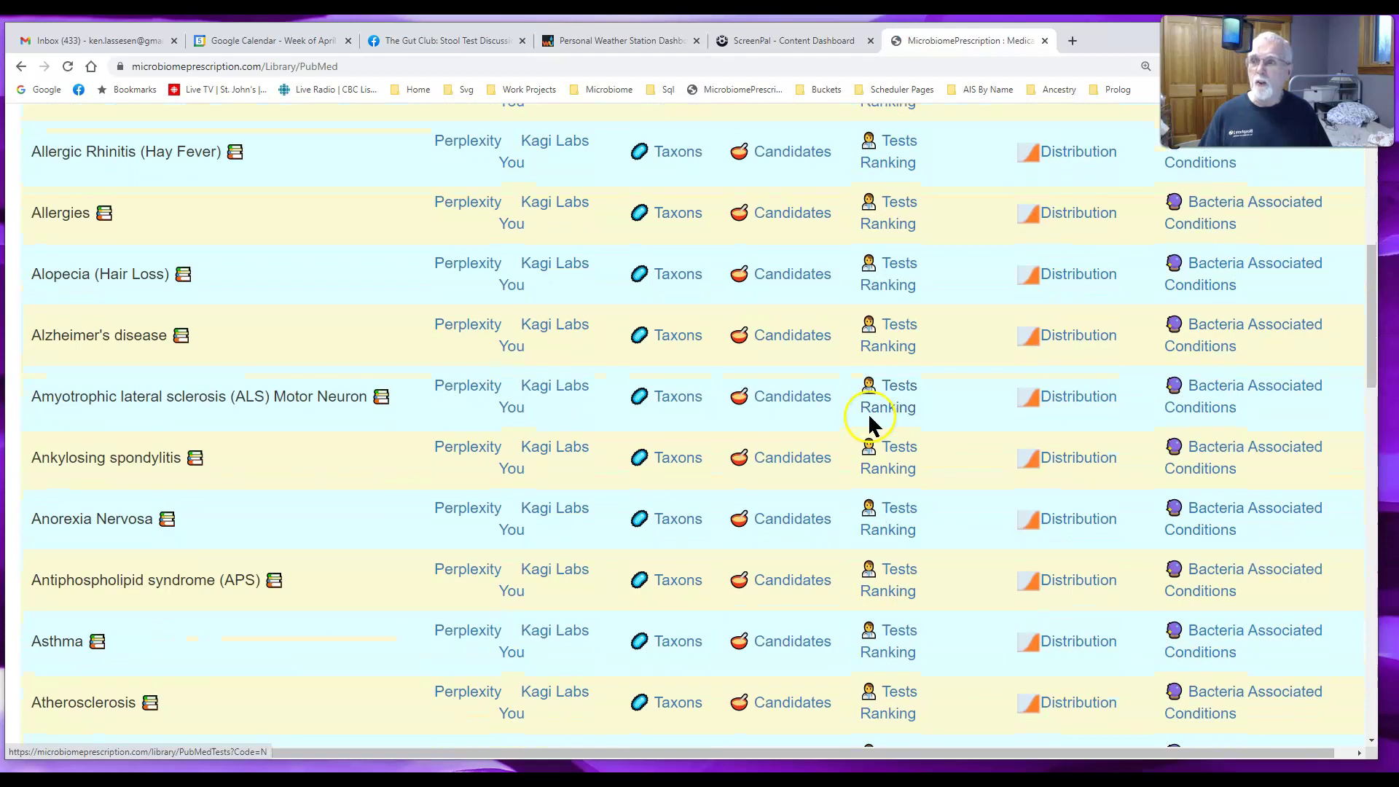
{"action": "scroll", "coordinate": [868, 408], "scroll_direction": "down", "scroll_amount": 10}
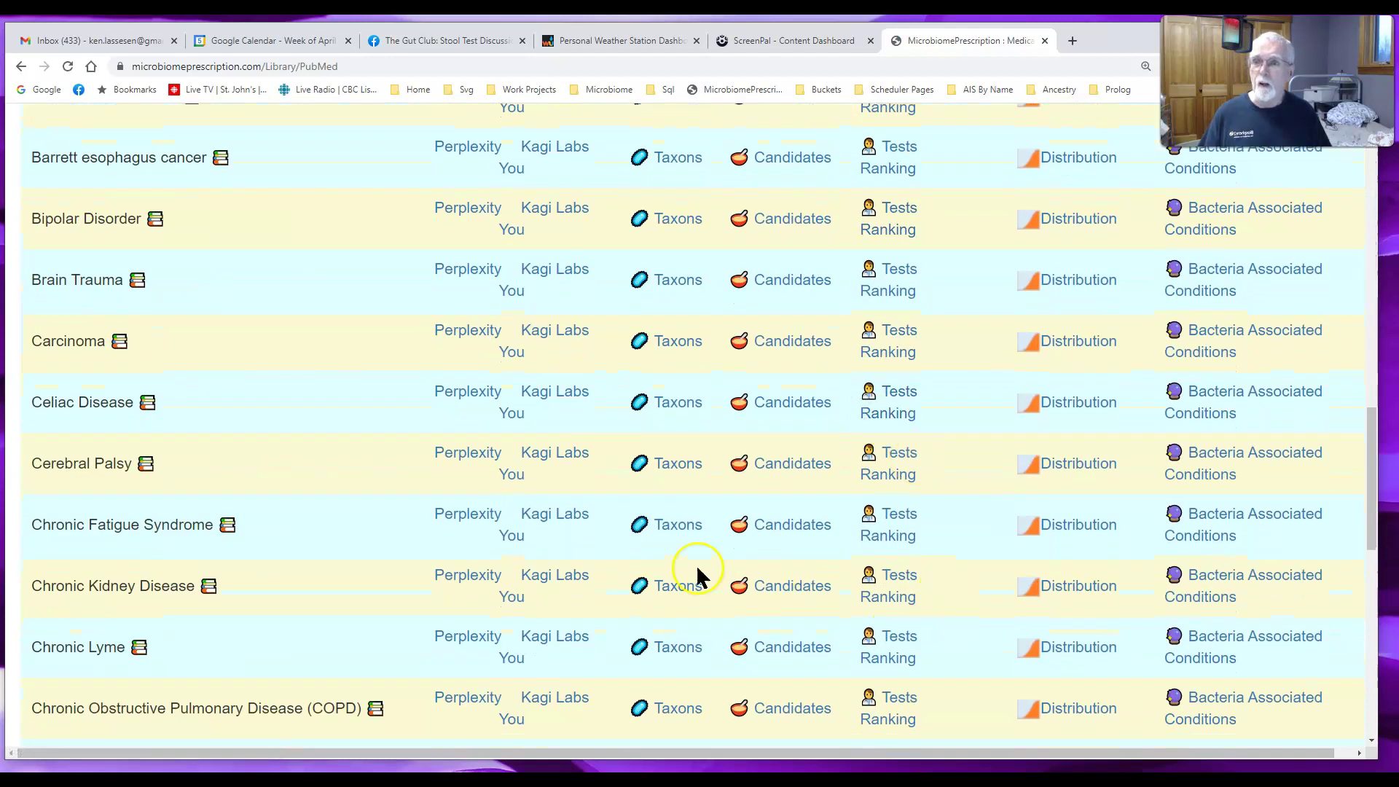
- Open Chronic Fatigue Syndrome's Taxons page listing 77 shifted bacteria from NLM citations
{"action": "left_click", "coordinate": [685, 525]}
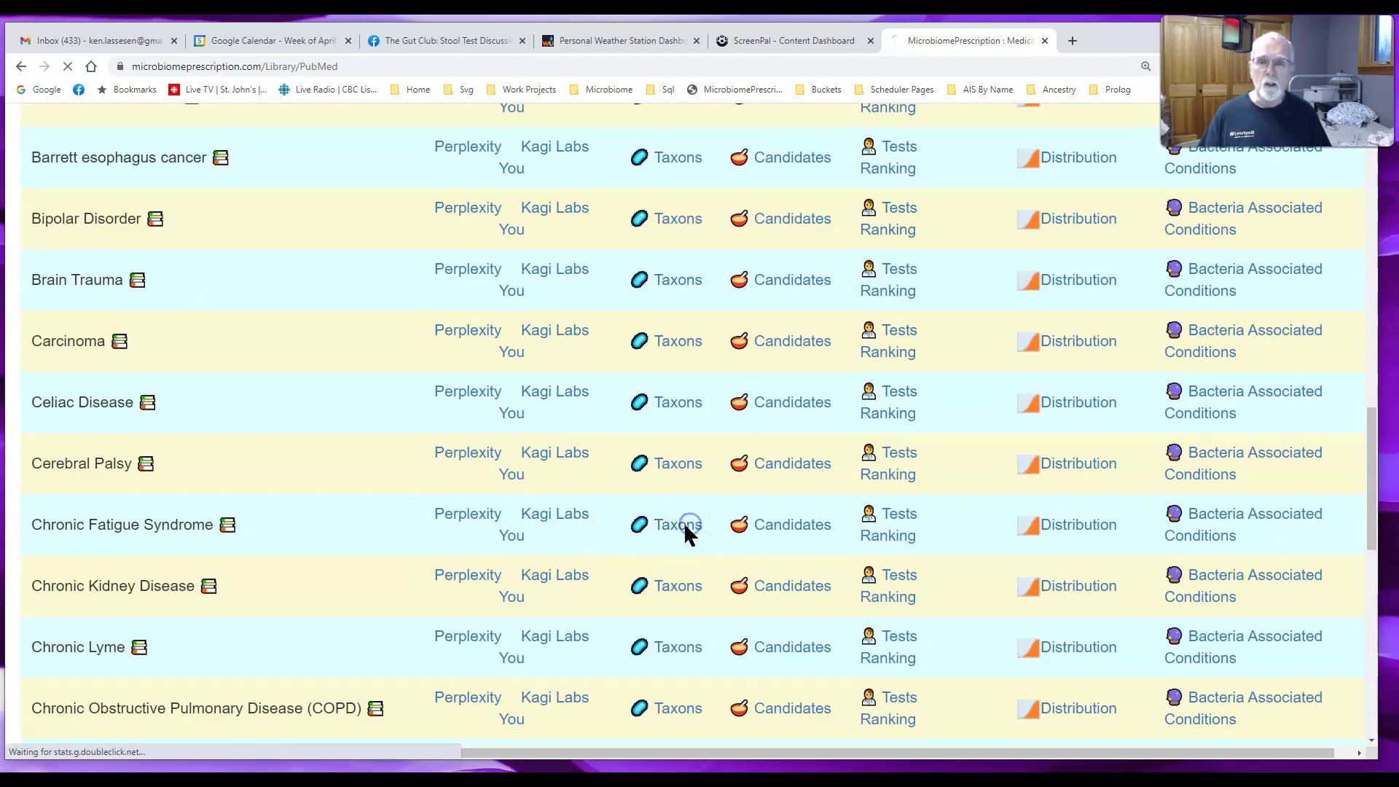
{"action": "scroll", "coordinate": [784, 418], "scroll_direction": "down", "scroll_amount": 7}
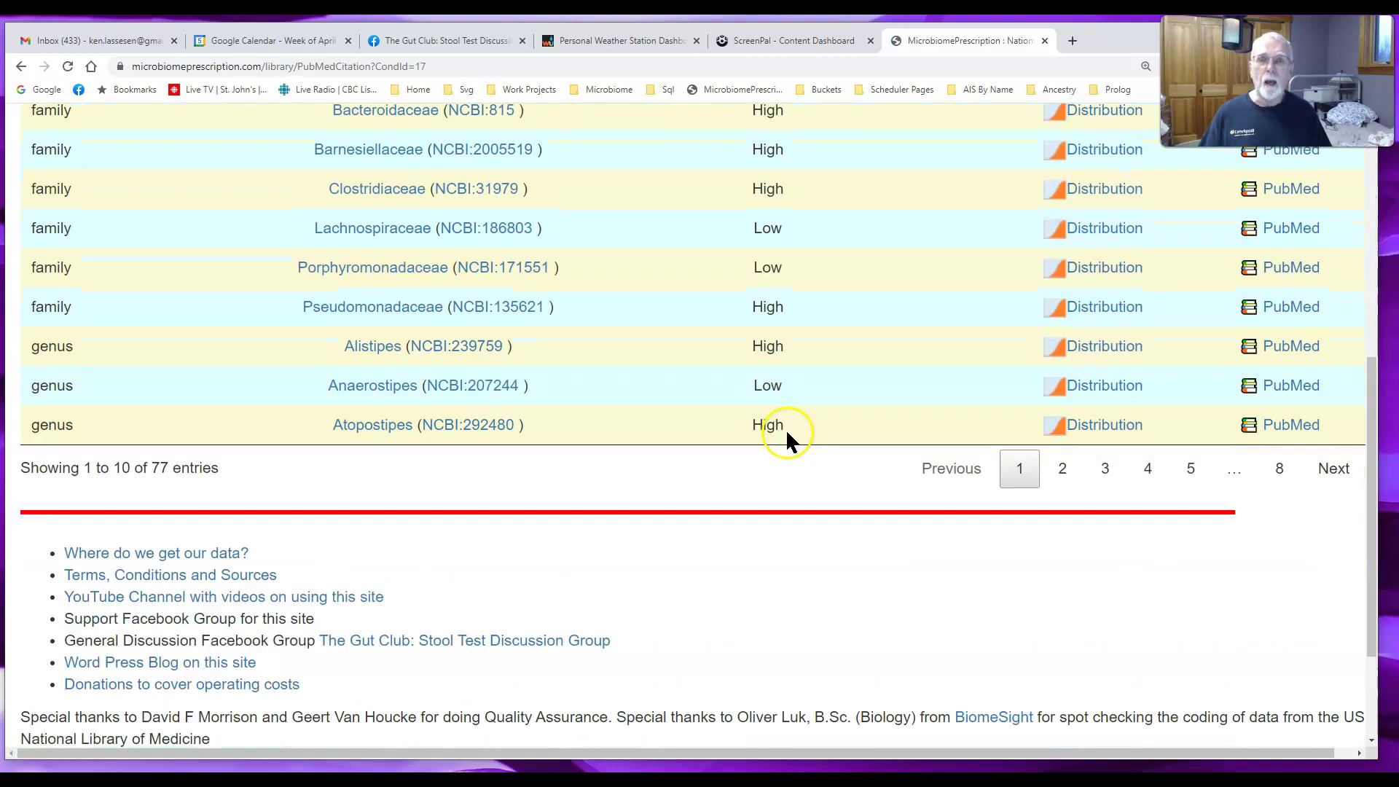
{"action": "scroll", "coordinate": [785, 430], "scroll_direction": "down", "scroll_amount": 1}
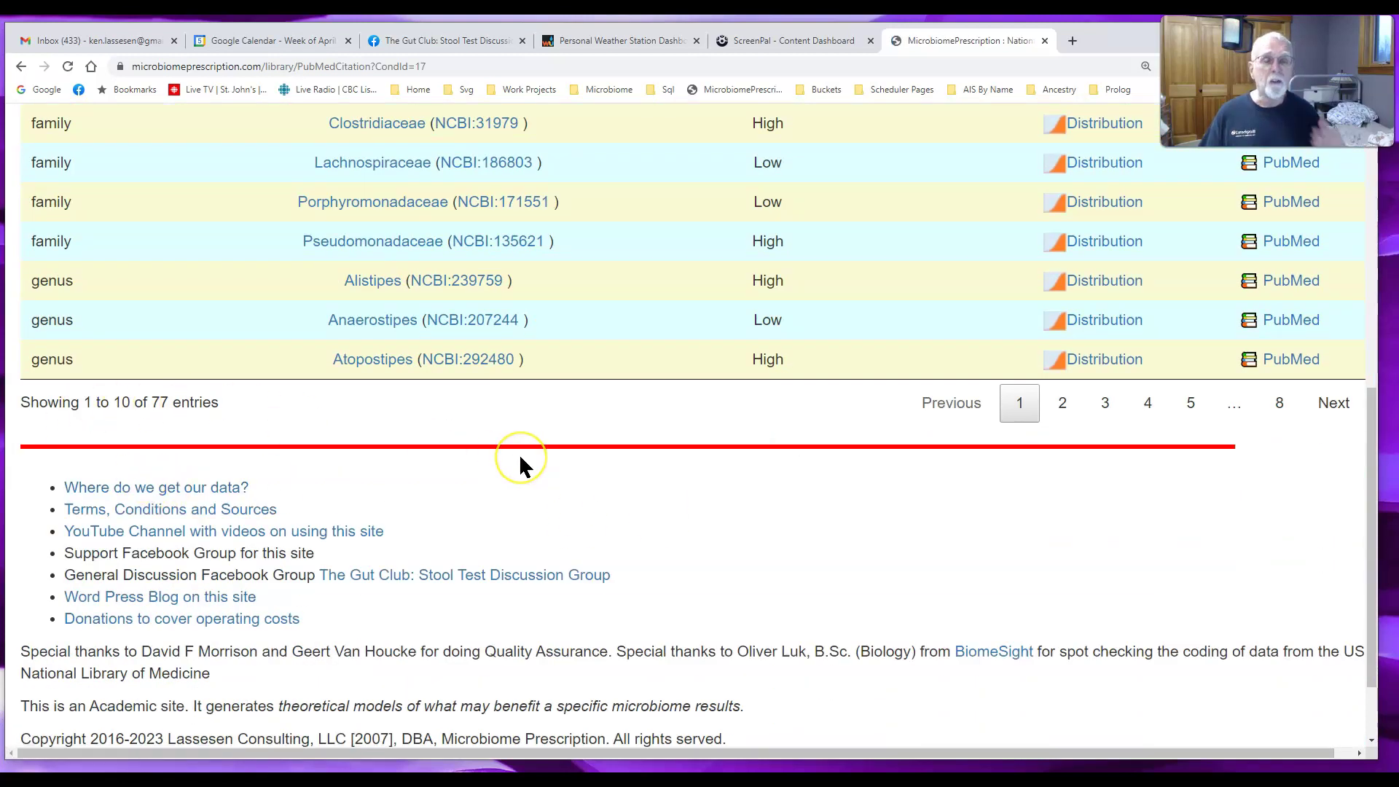
{"action": "scroll", "coordinate": [813, 485], "scroll_direction": "up", "scroll_amount": 8}
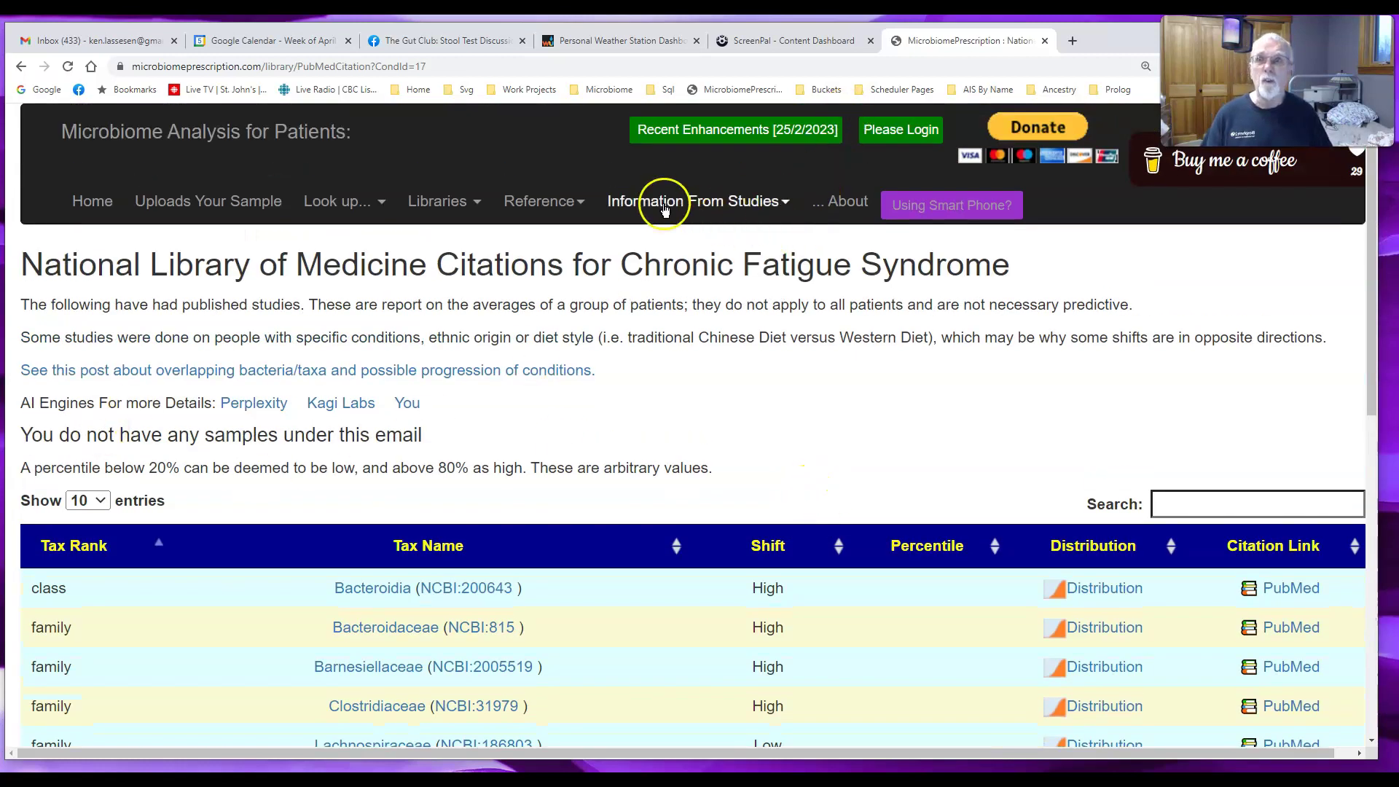
- Reopen the U.S. Nat.Lib. Medical Conditions list and filter it by 'covid' to show COVID-19 and Long COVID
{"action": "left_click", "coordinate": [698, 207]}
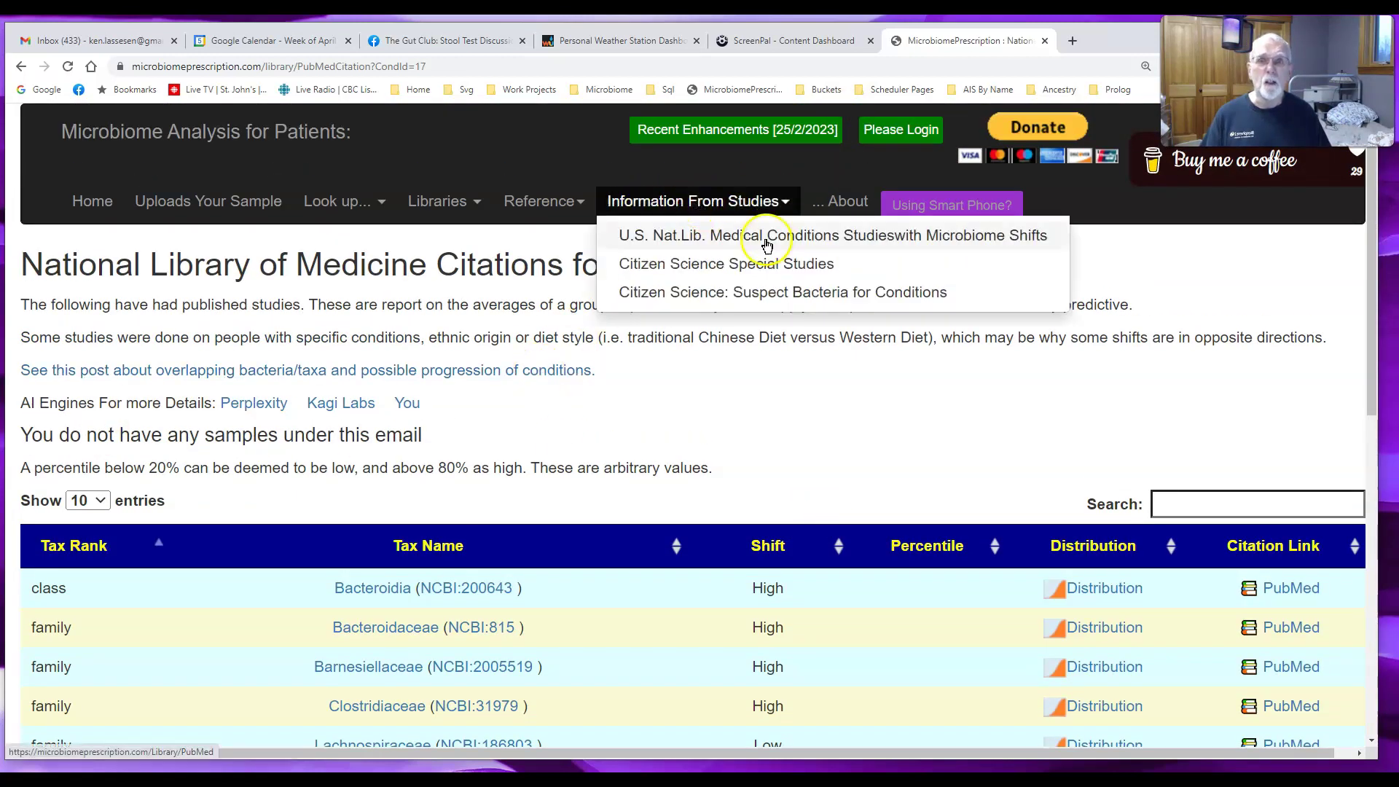
{"action": "left_click", "coordinate": [762, 236]}
{"action": "scroll", "coordinate": [688, 404], "scroll_direction": "down", "scroll_amount": 20}
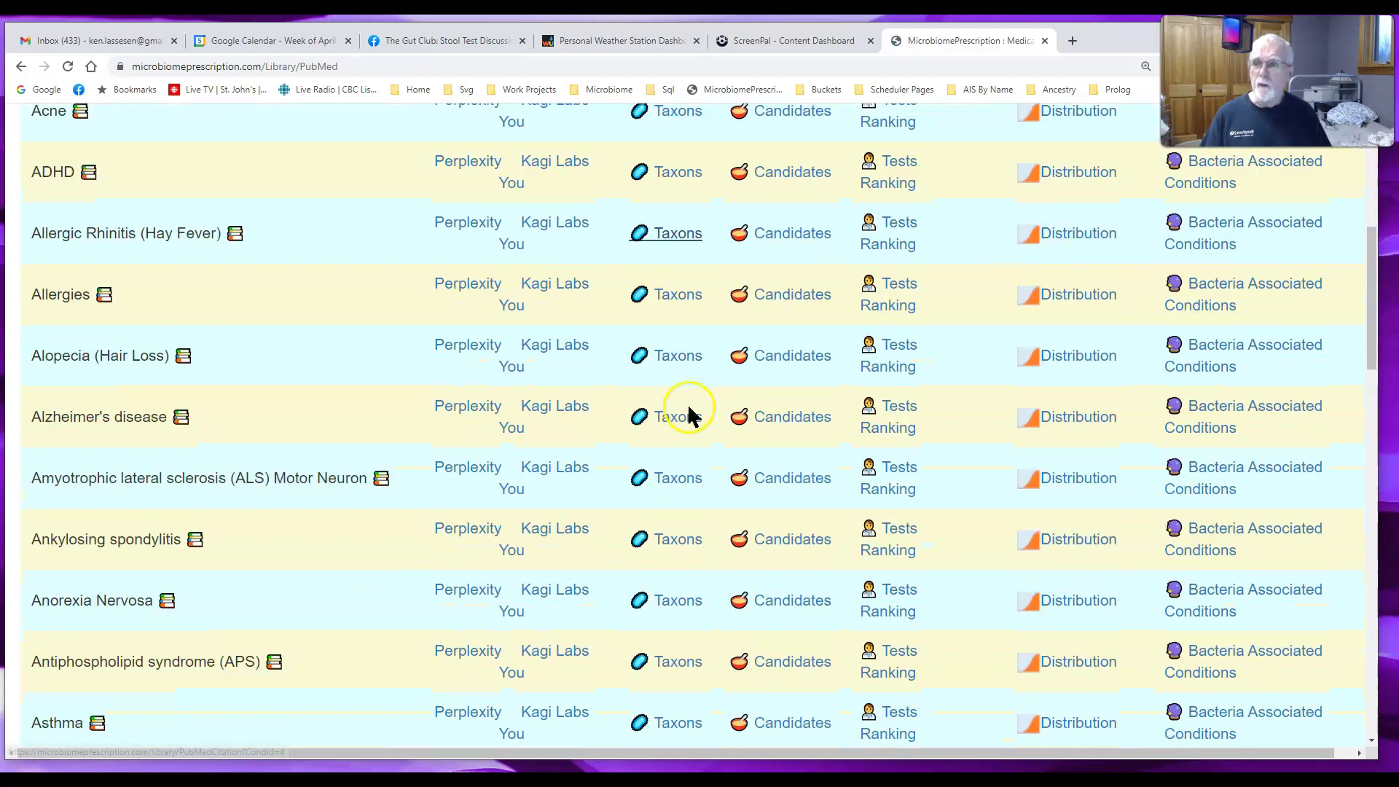
{"action": "scroll", "coordinate": [698, 433], "scroll_direction": "up", "scroll_amount": 11}
{"action": "scroll", "coordinate": [718, 426], "scroll_direction": "up", "scroll_amount": 8}
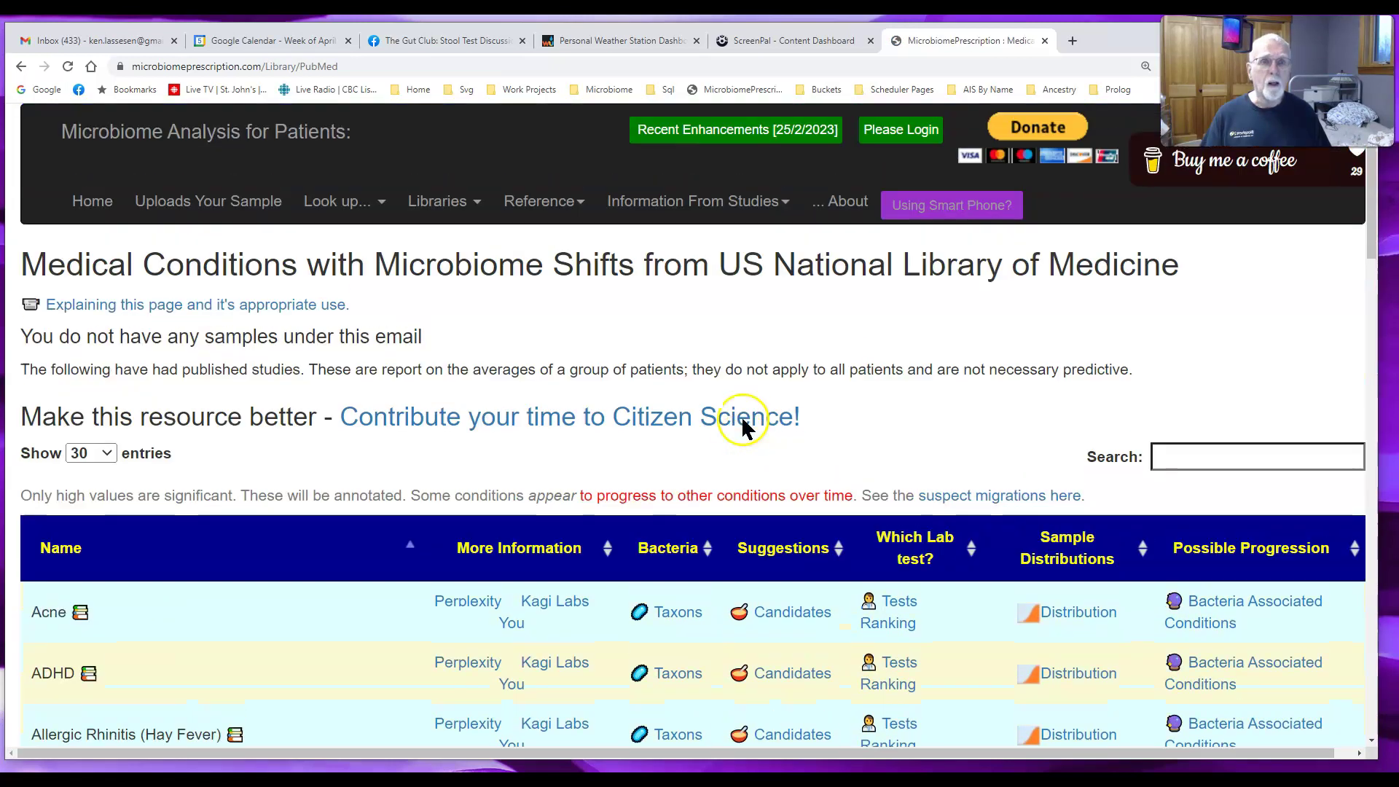
{"action": "left_click", "coordinate": [1181, 454]}
{"action": "type", "text": "covid"}
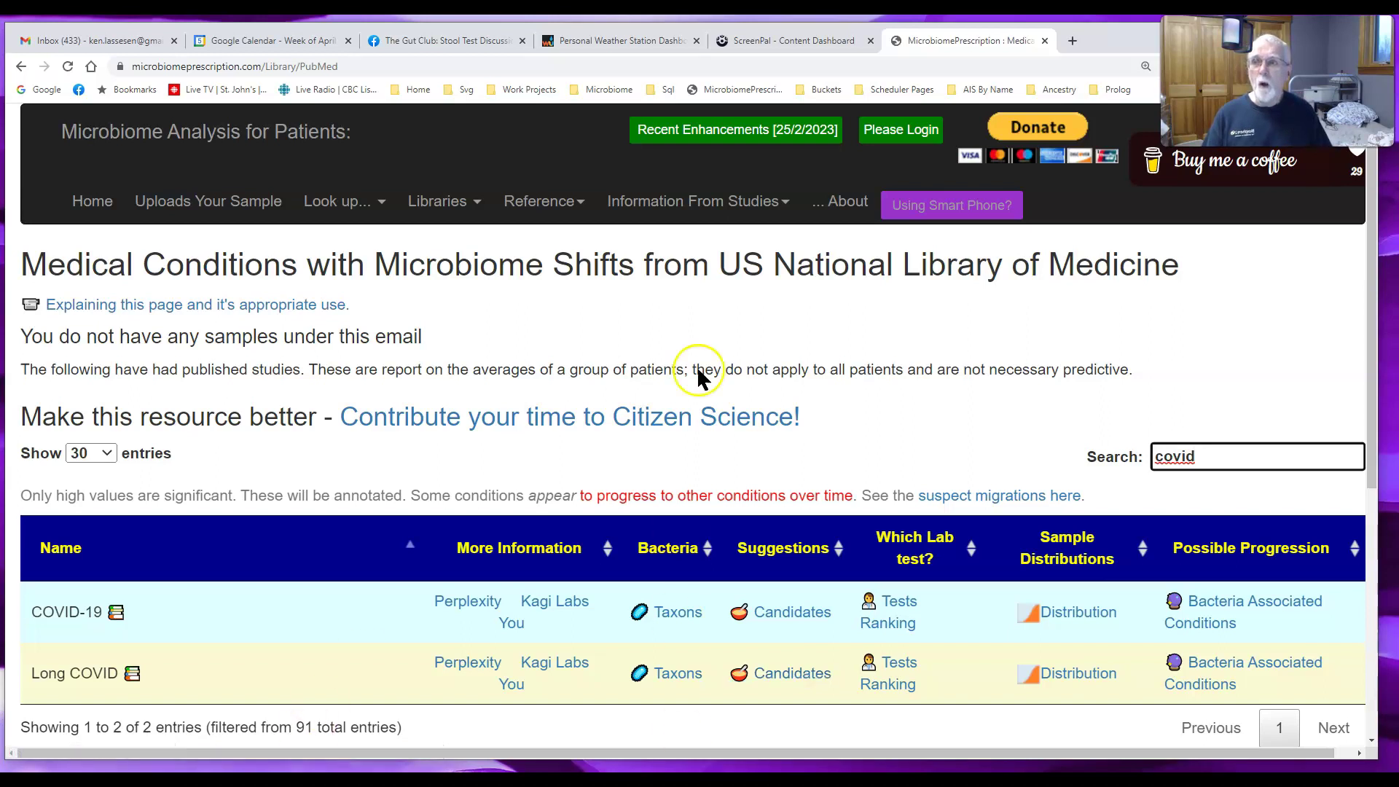
- Go to Uploads Your Sample and review the supported shotgun and 16s lab tests table
{"action": "left_click", "coordinate": [247, 210]}
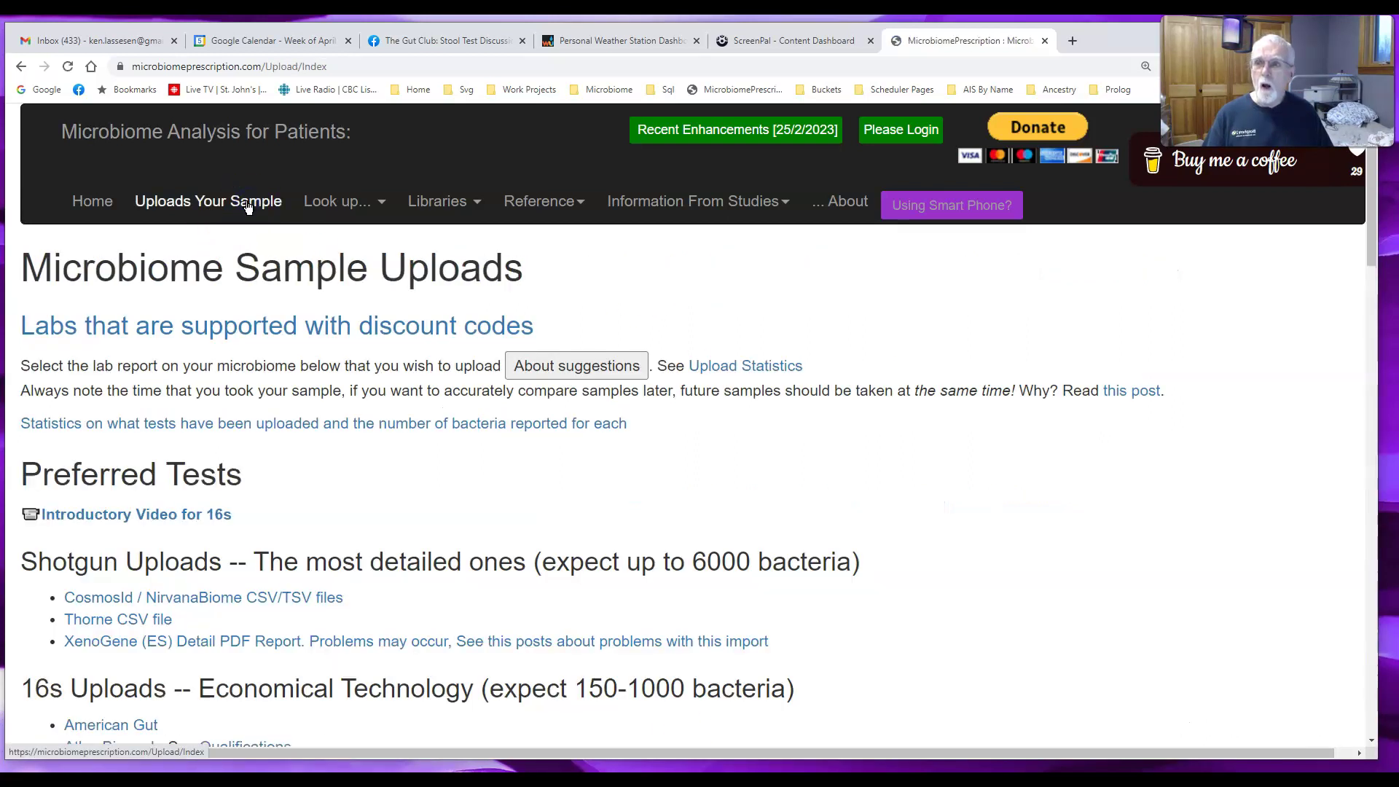
{"action": "scroll", "coordinate": [566, 436], "scroll_direction": "down", "scroll_amount": 8}
{"action": "scroll", "coordinate": [586, 459], "scroll_direction": "down", "scroll_amount": 12}
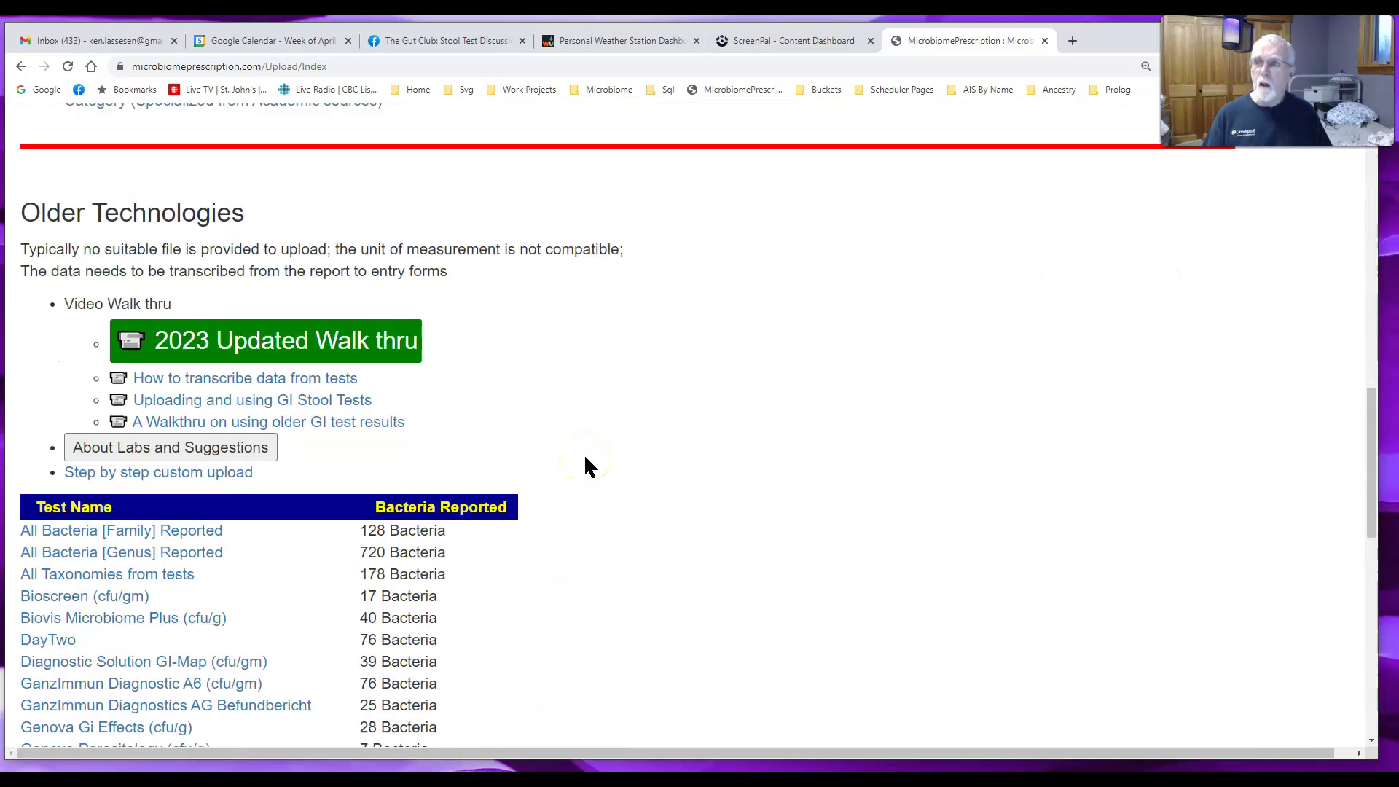
{"action": "scroll", "coordinate": [628, 483], "scroll_direction": "down", "scroll_amount": 5}
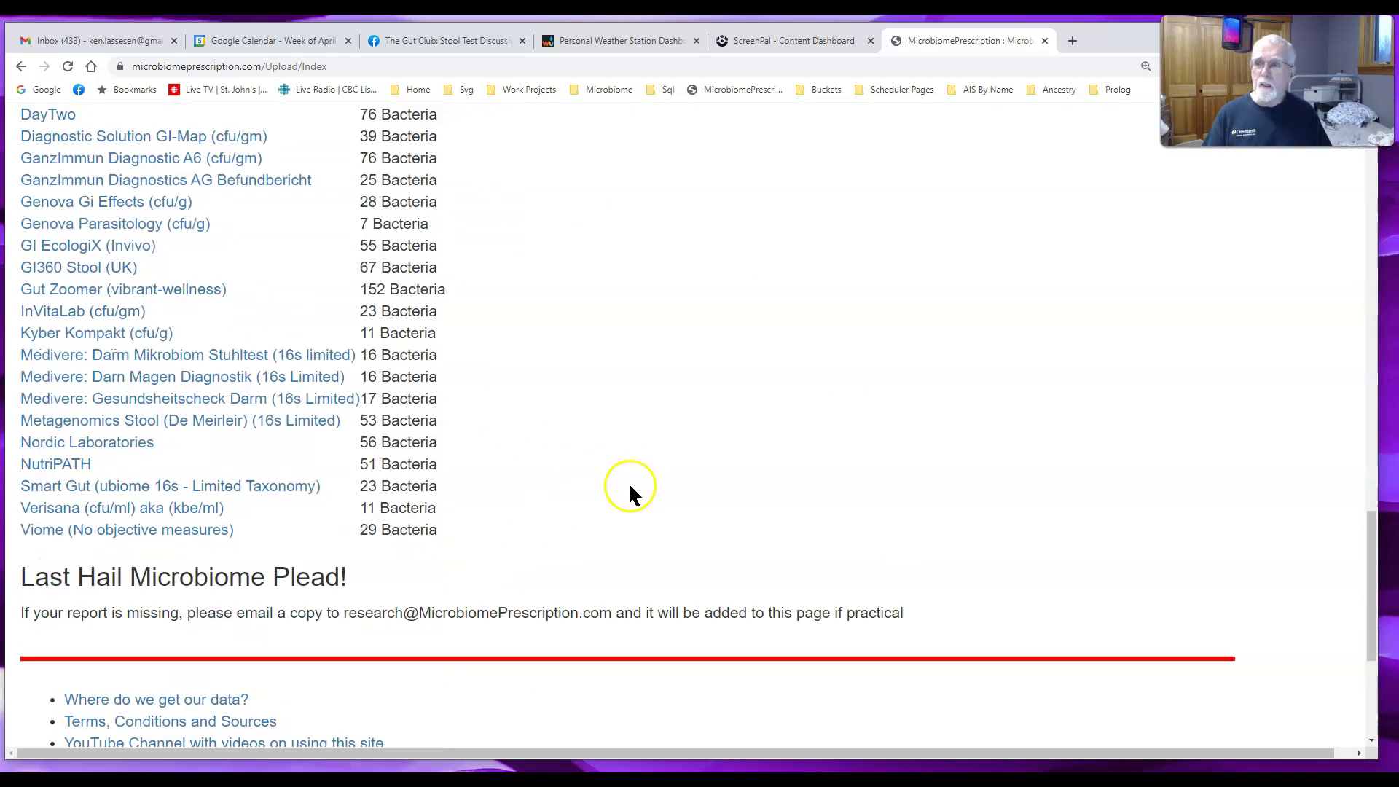
{"action": "scroll", "coordinate": [624, 489], "scroll_direction": "up", "scroll_amount": 3}
{"action": "scroll", "coordinate": [617, 498], "scroll_direction": "up", "scroll_amount": 2}
{"action": "scroll", "coordinate": [618, 498], "scroll_direction": "down", "scroll_amount": 2}
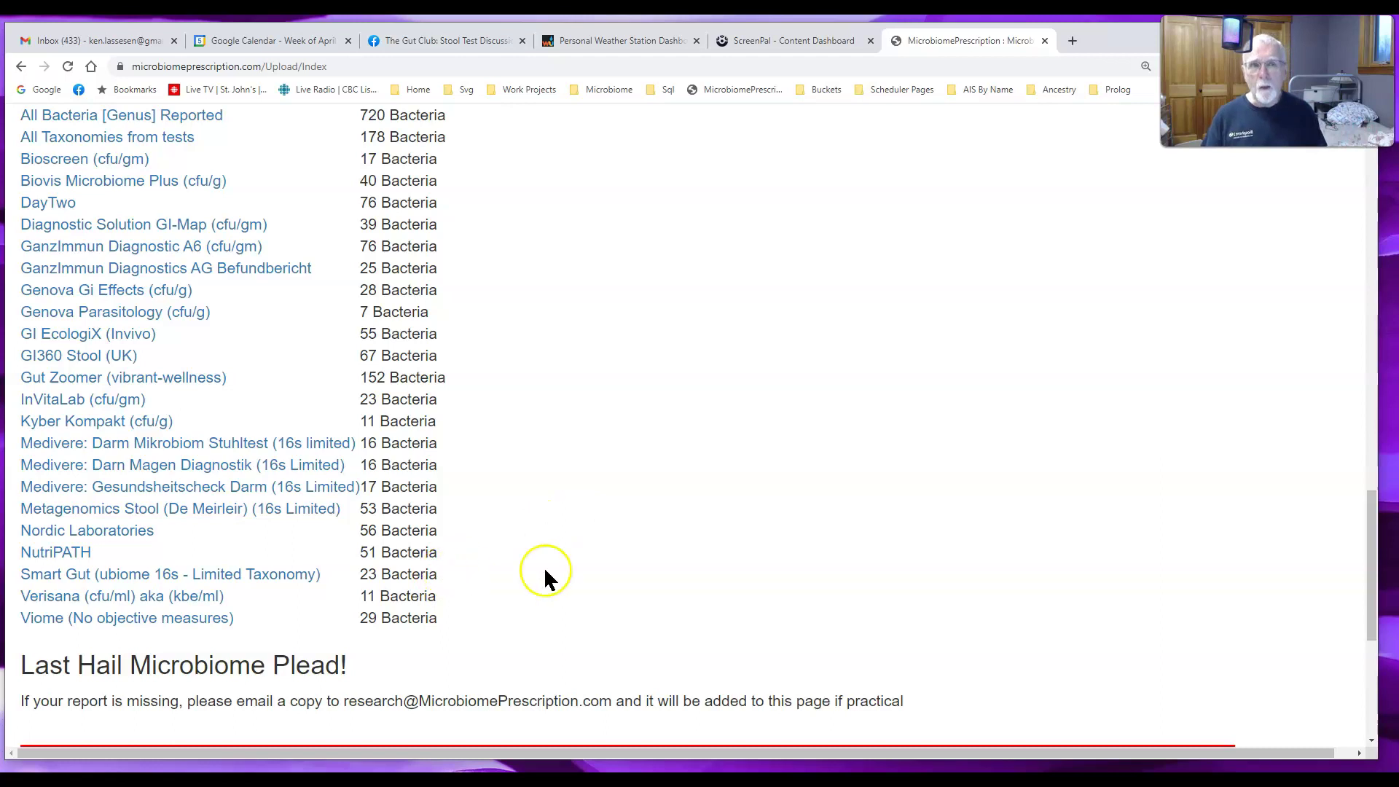
{"action": "scroll", "coordinate": [720, 520], "scroll_direction": "up", "scroll_amount": 20}
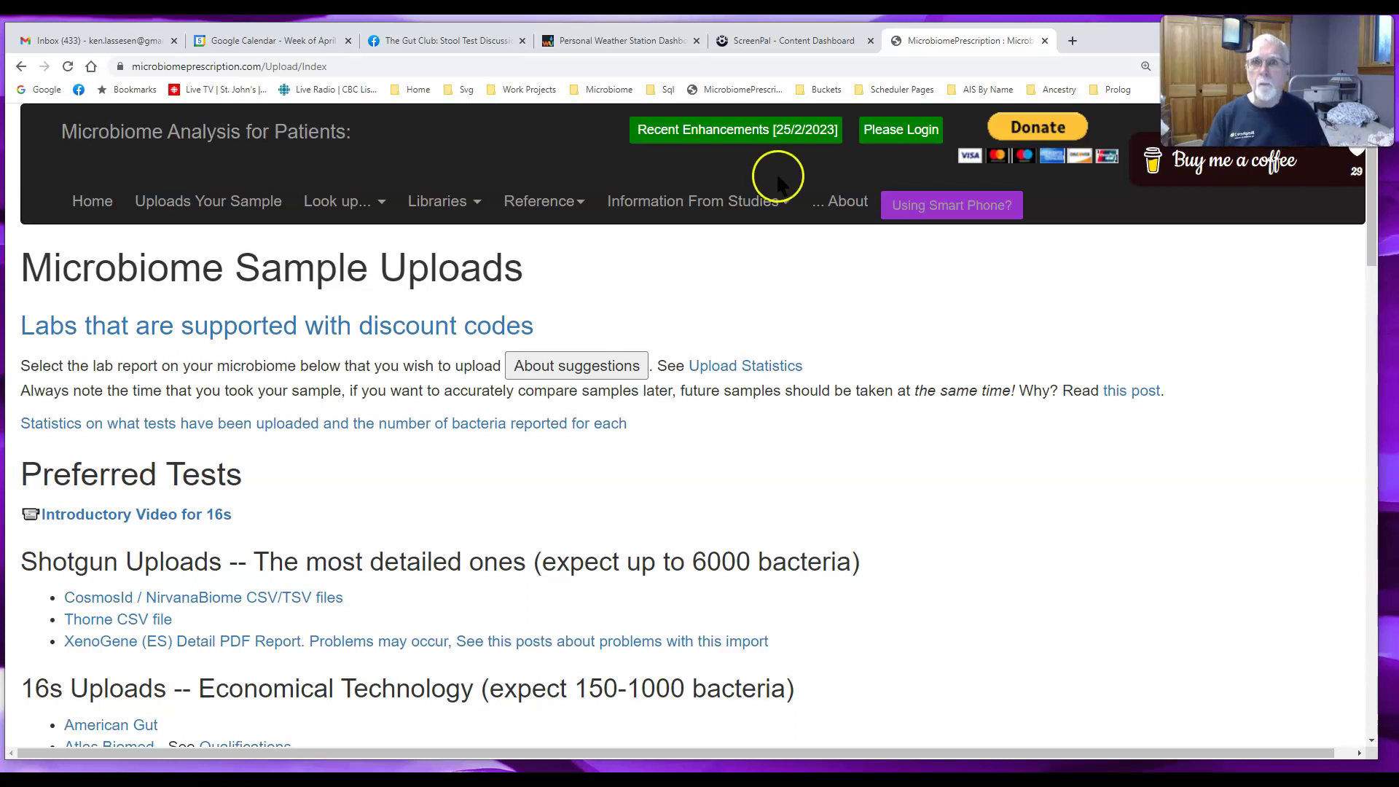
- Open the Citizen Science Special Studies page from Information From Studies
{"action": "left_click", "coordinate": [767, 209]}
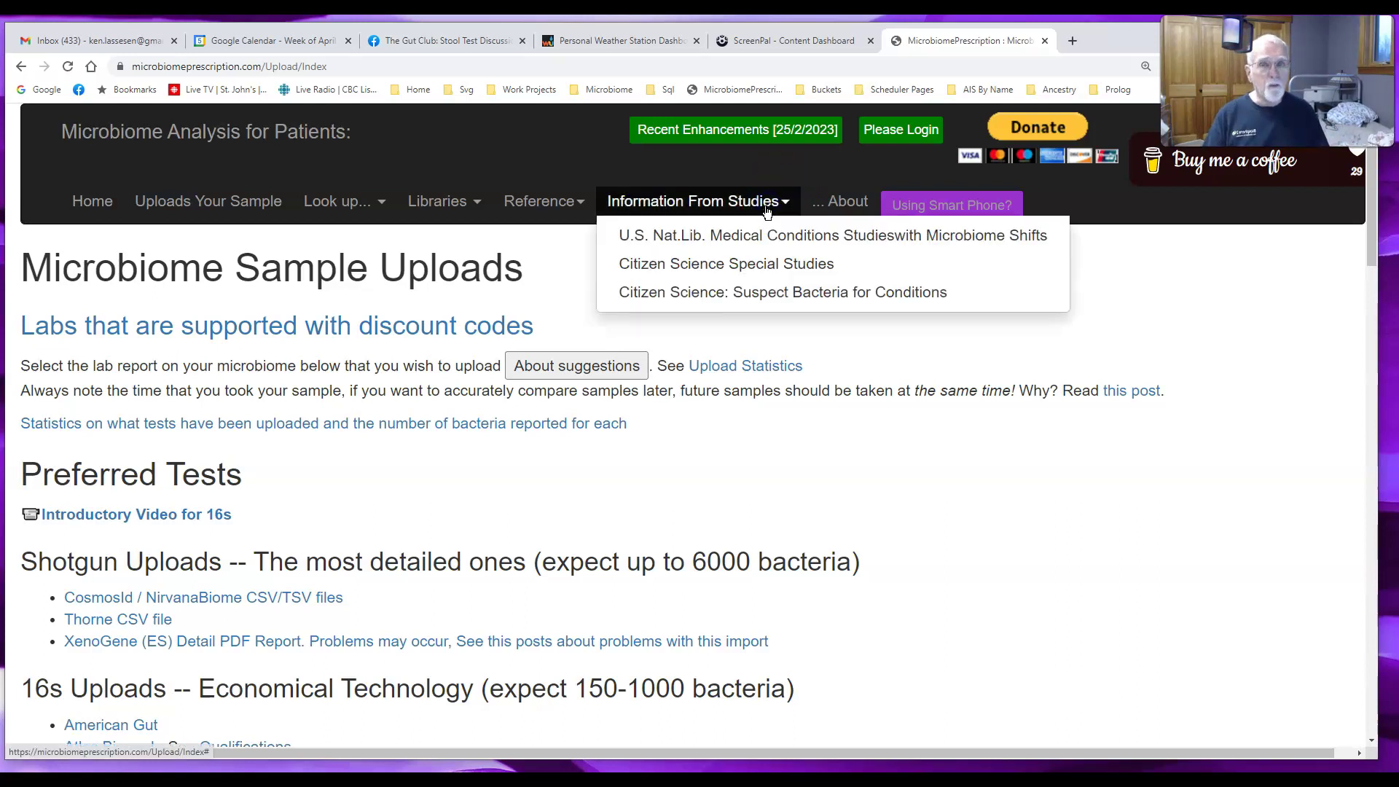
{"action": "left_click", "coordinate": [719, 263]}
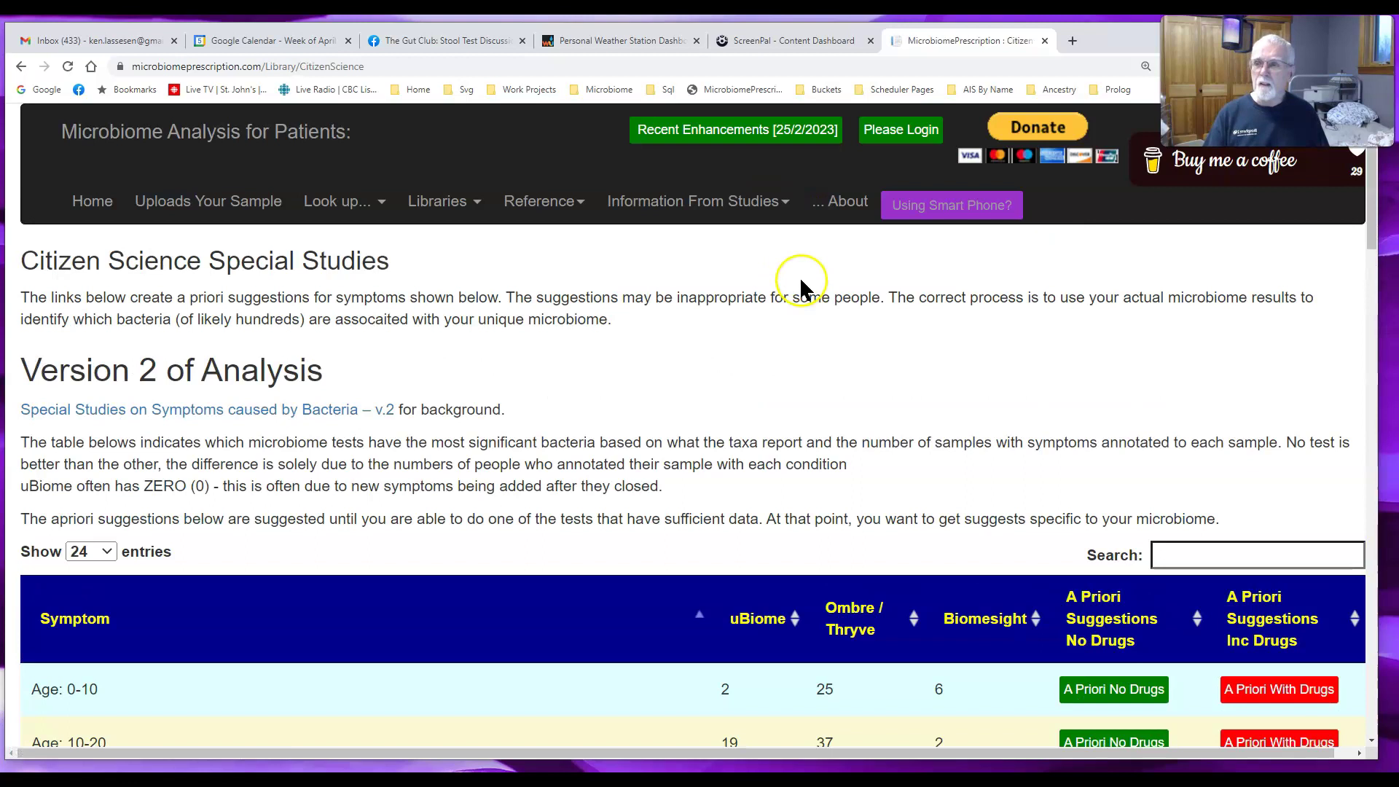
{"action": "scroll", "coordinate": [799, 280], "scroll_direction": "down", "scroll_amount": 5}
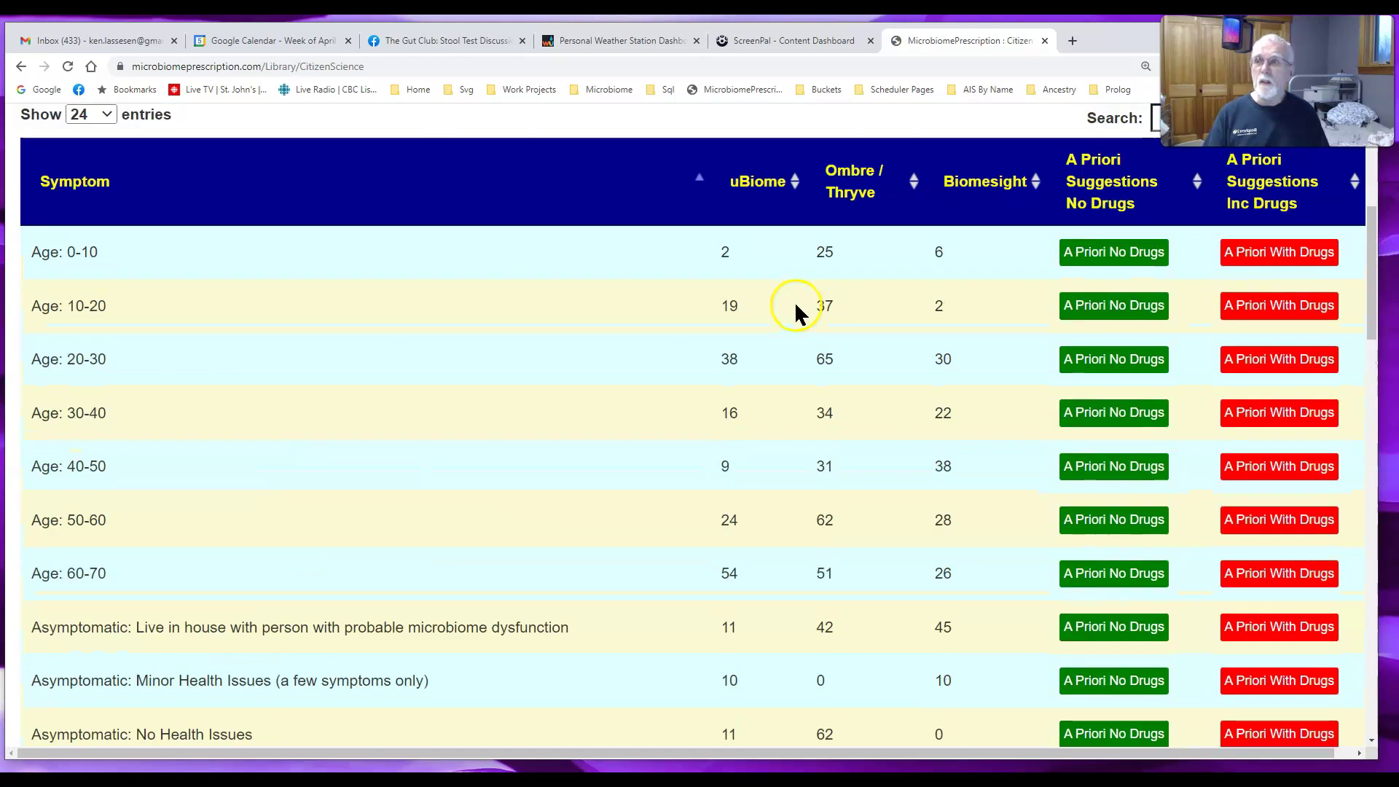
{"action": "scroll", "coordinate": [789, 312], "scroll_direction": "down", "scroll_amount": 15}
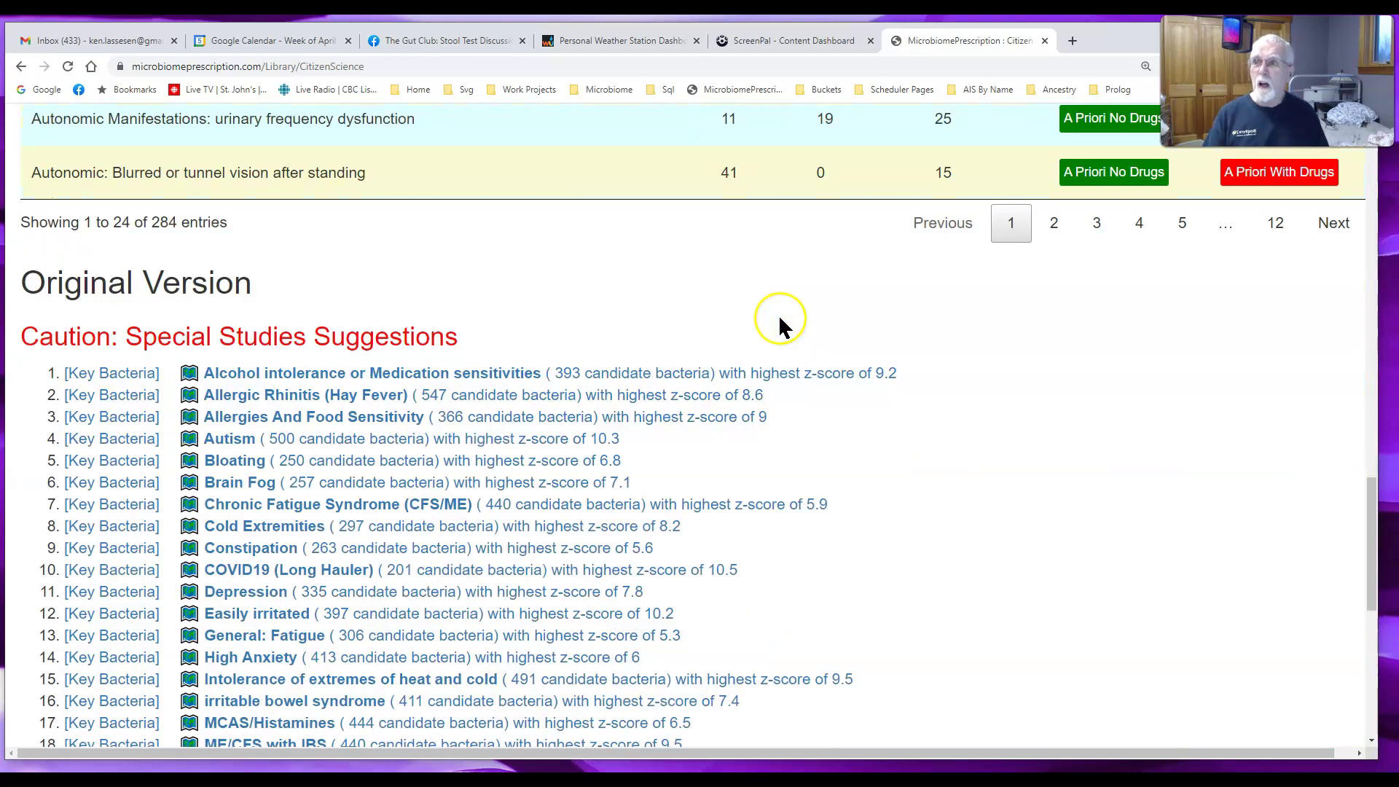
{"action": "scroll", "coordinate": [759, 291], "scroll_direction": "up", "scroll_amount": 15}
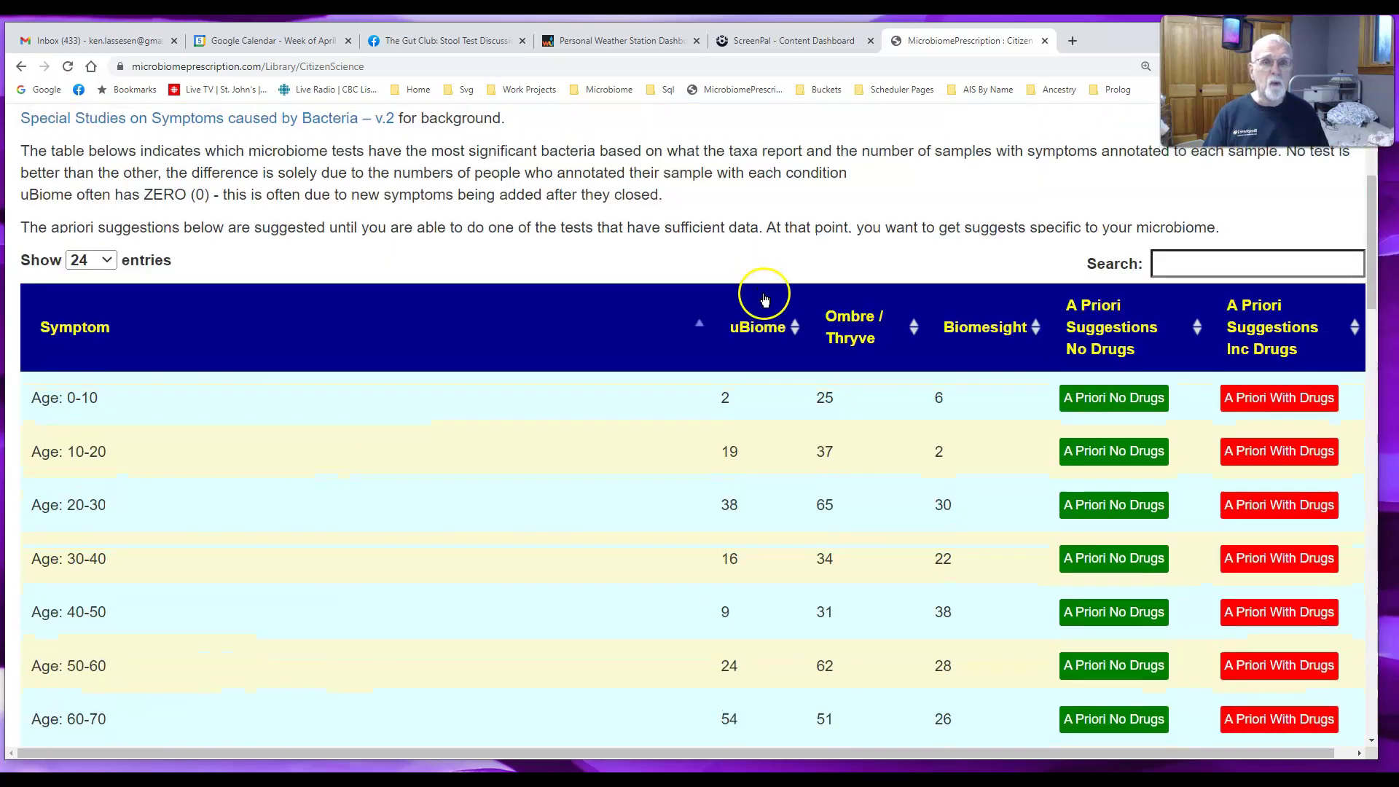
- Search the symptom table for 'covid', then replace it with 'Chronic', leaving 4 of 284 entries
{"action": "left_click", "coordinate": [1195, 269]}
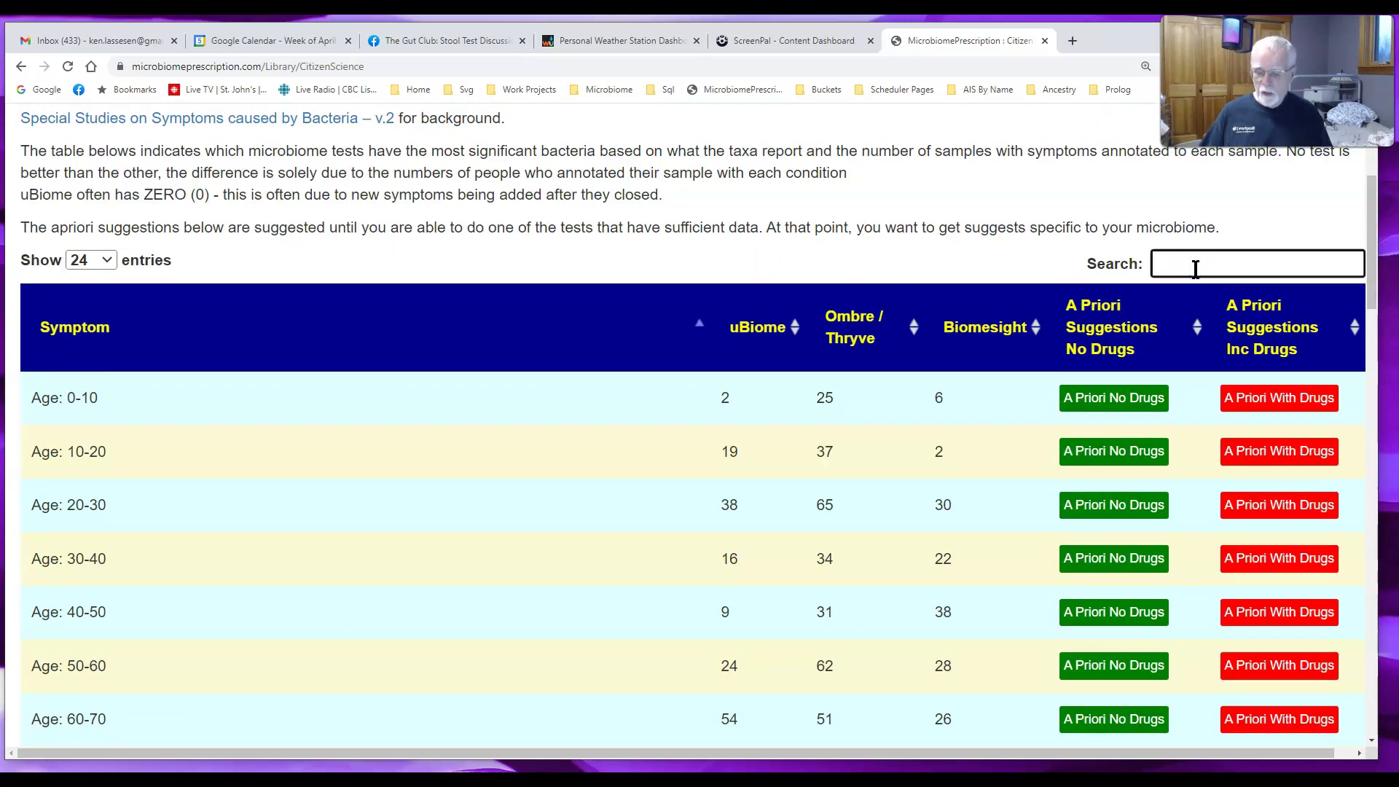
{"action": "type", "text": "covid"}
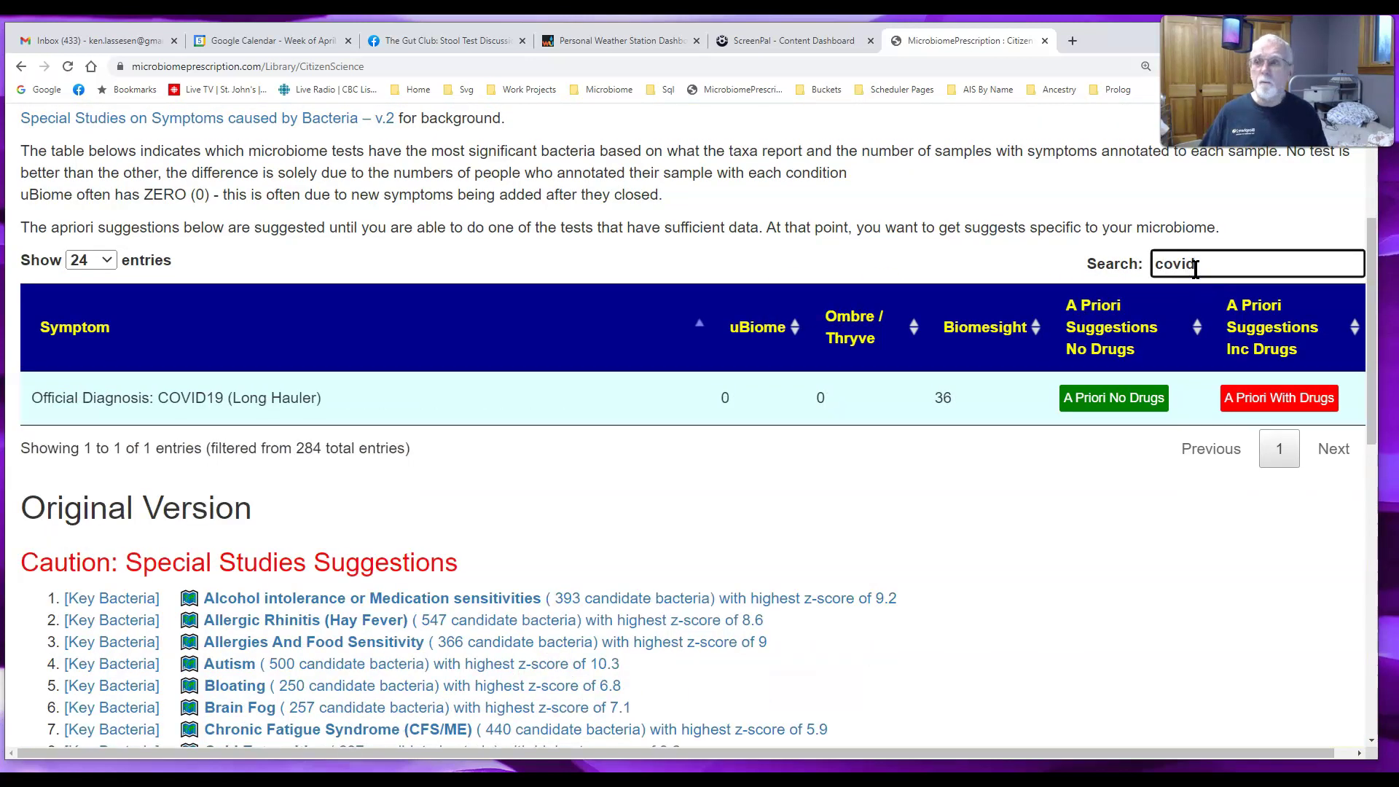
{"action": "double_click", "coordinate": [1195, 269]}
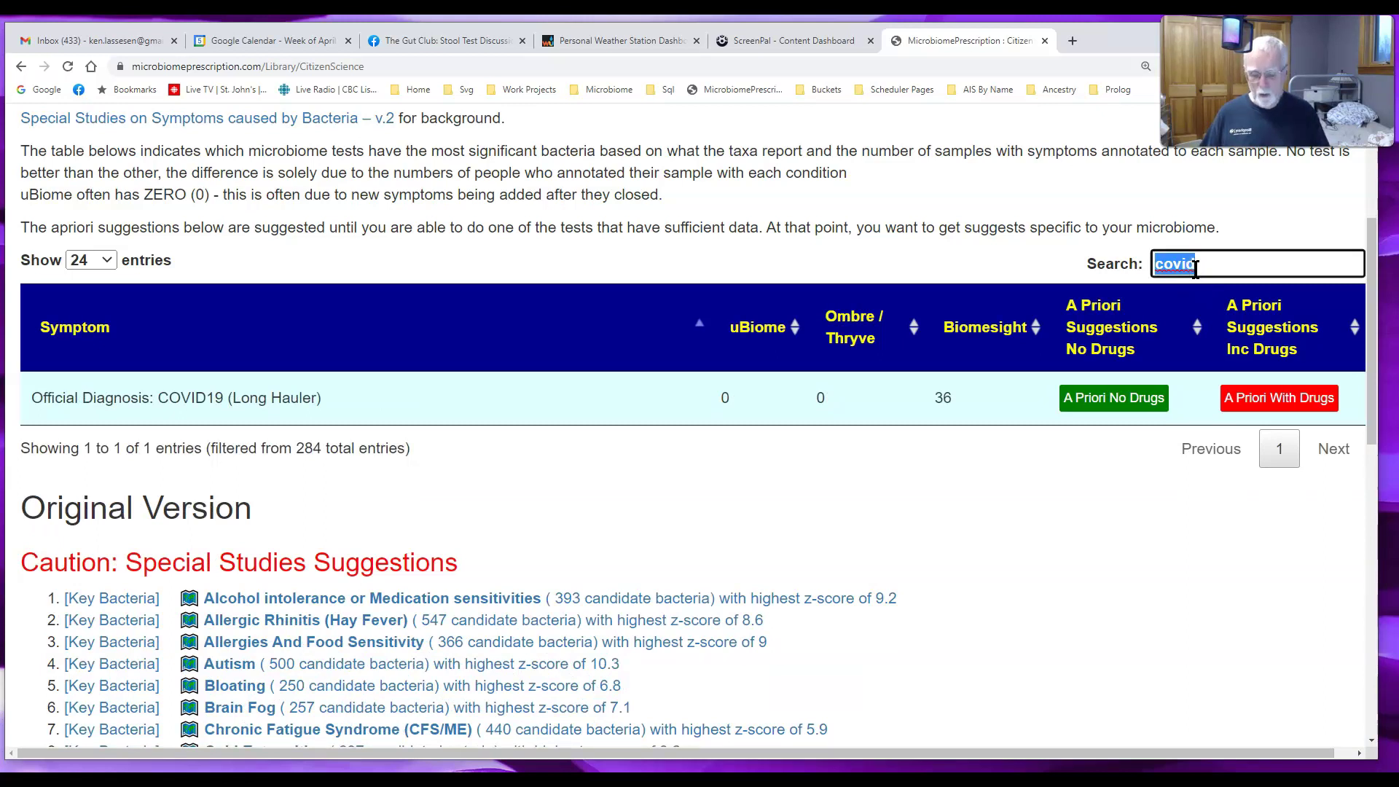
{"action": "type", "text": "Chronic"}
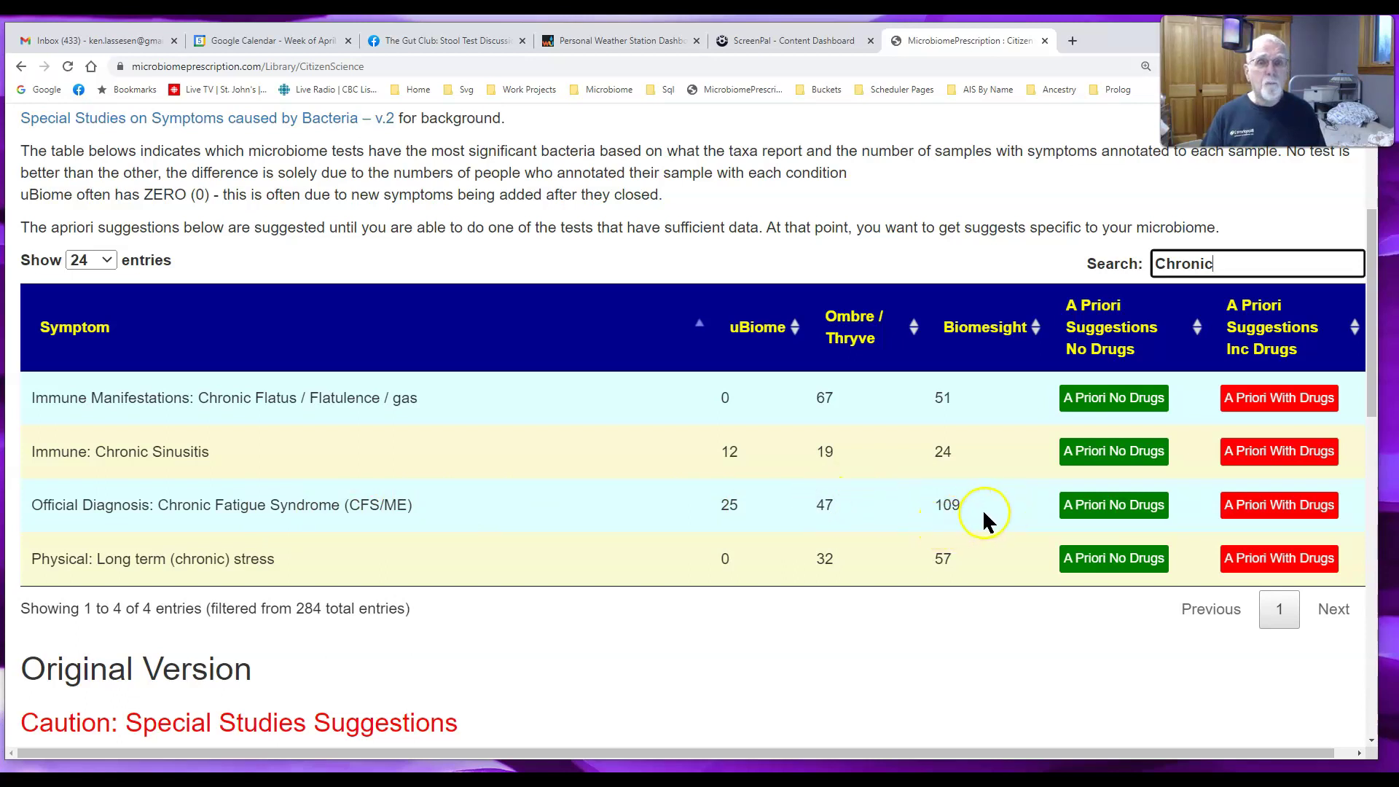
{"action": "left_click", "coordinate": [250, 505]}
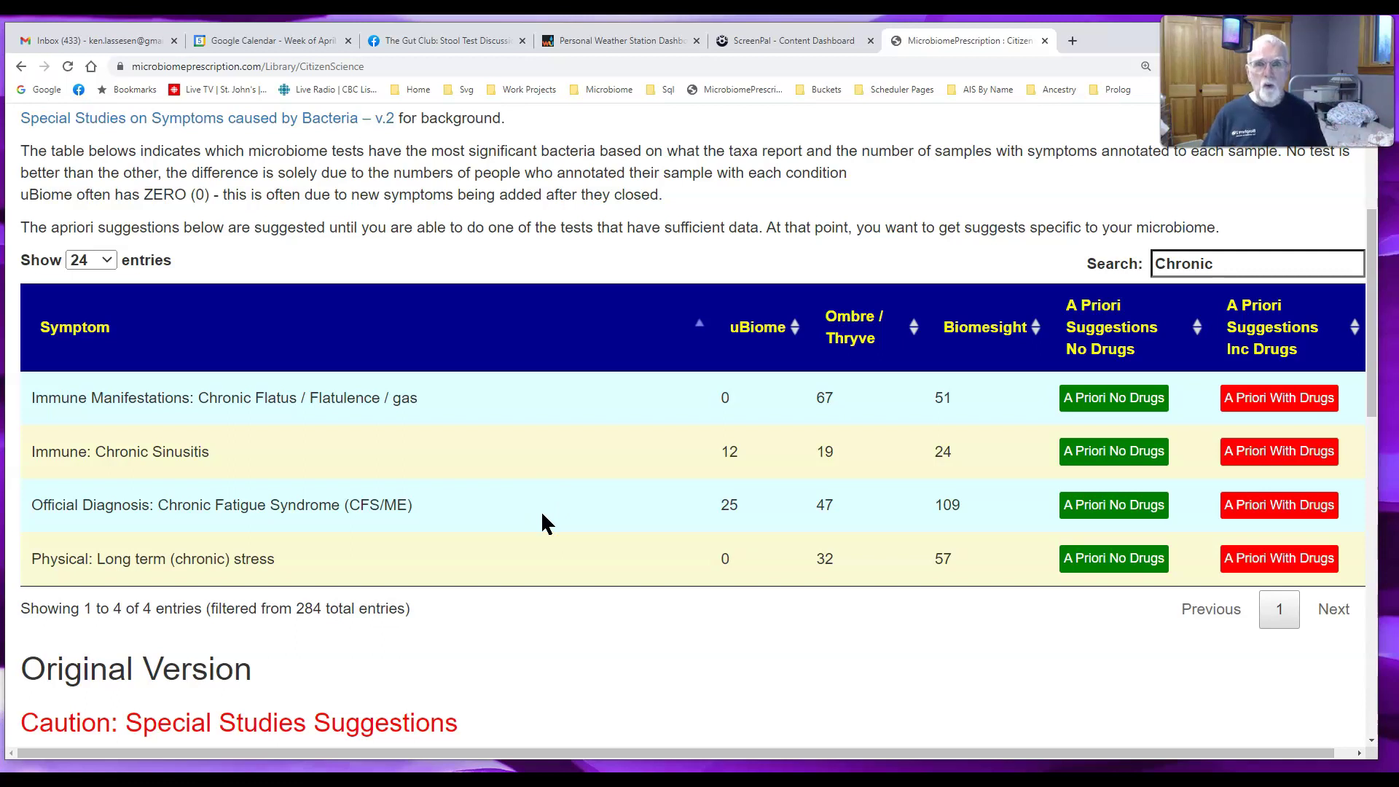
{"action": "scroll", "coordinate": [541, 510], "scroll_direction": "up", "scroll_amount": 4}
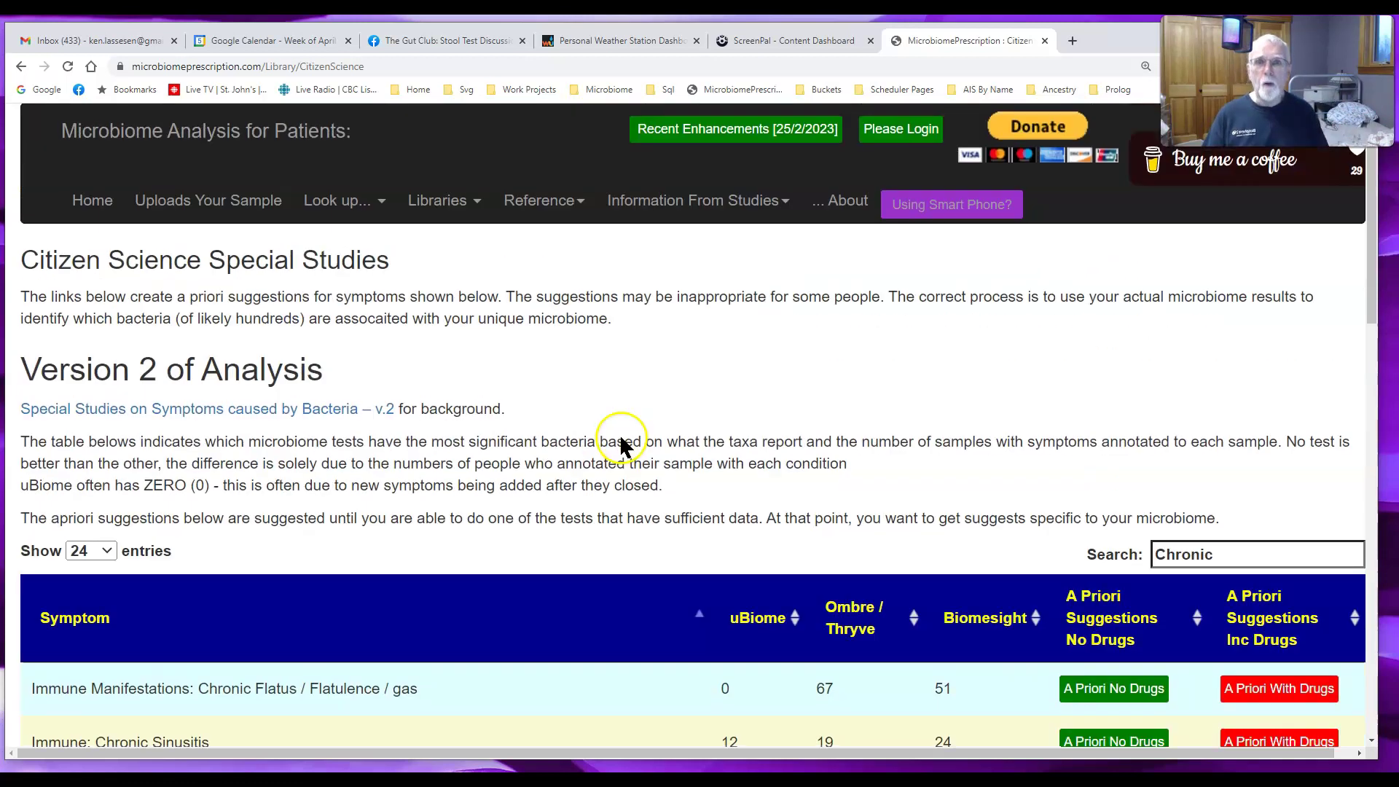
{"action": "left_click", "coordinate": [711, 201]}
- Open Dominant (High) Bacteria for Symptoms and sort General: Fatigue's 18 bacteria by percentage descending, Roseburia first
{"action": "left_click", "coordinate": [875, 293]}
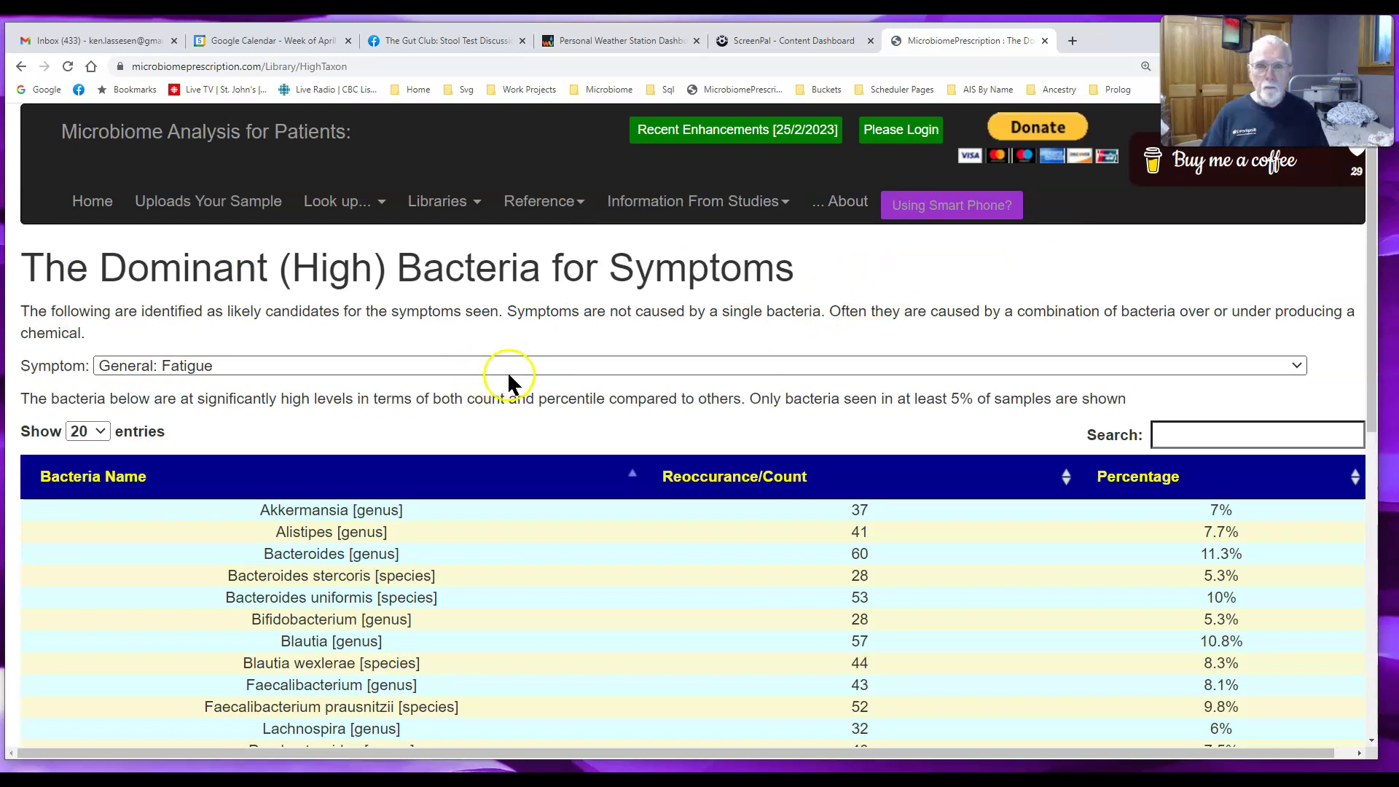
{"action": "scroll", "coordinate": [507, 370], "scroll_direction": "down", "scroll_amount": 3}
{"action": "scroll", "coordinate": [508, 370], "scroll_direction": "up", "scroll_amount": 3}
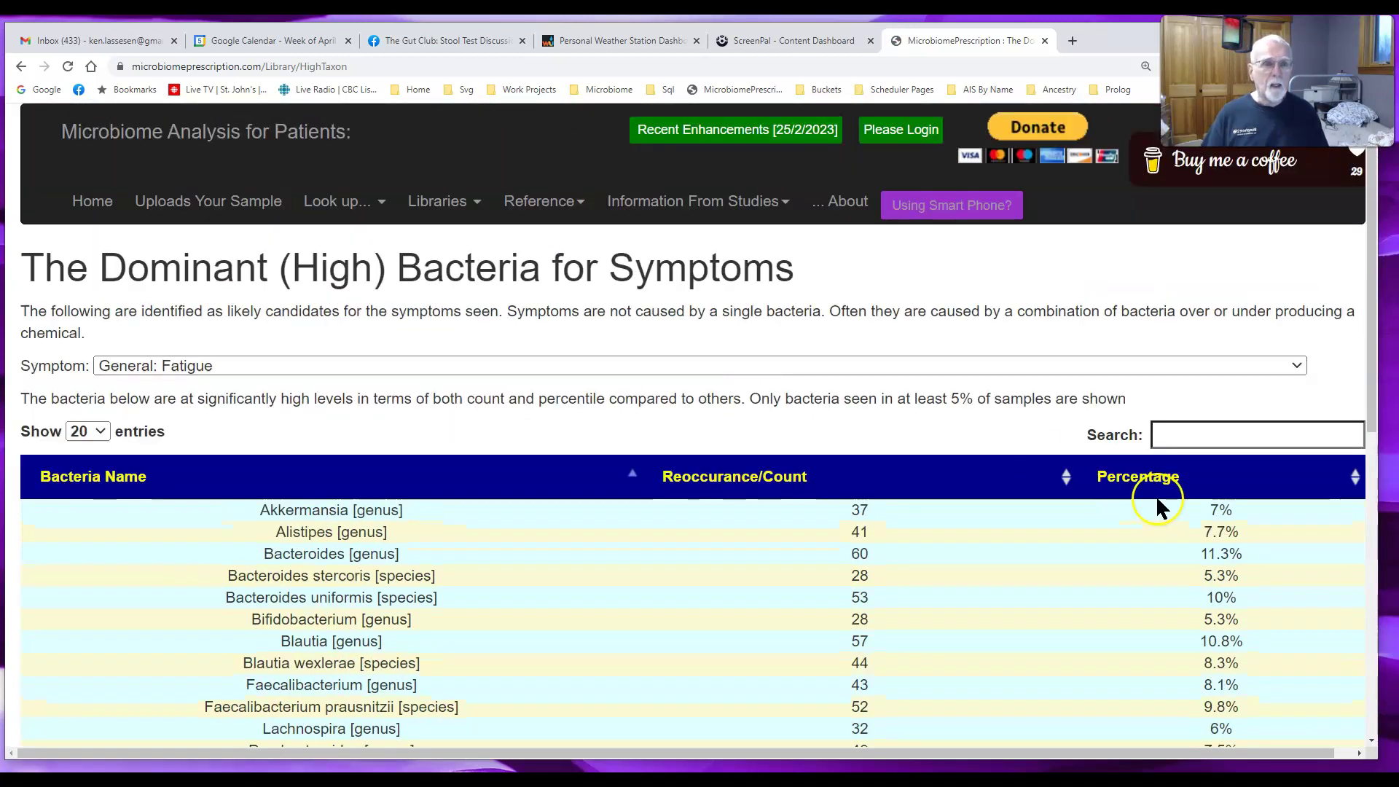
{"action": "left_click", "coordinate": [1132, 479]}
{"action": "left_click", "coordinate": [1132, 480]}
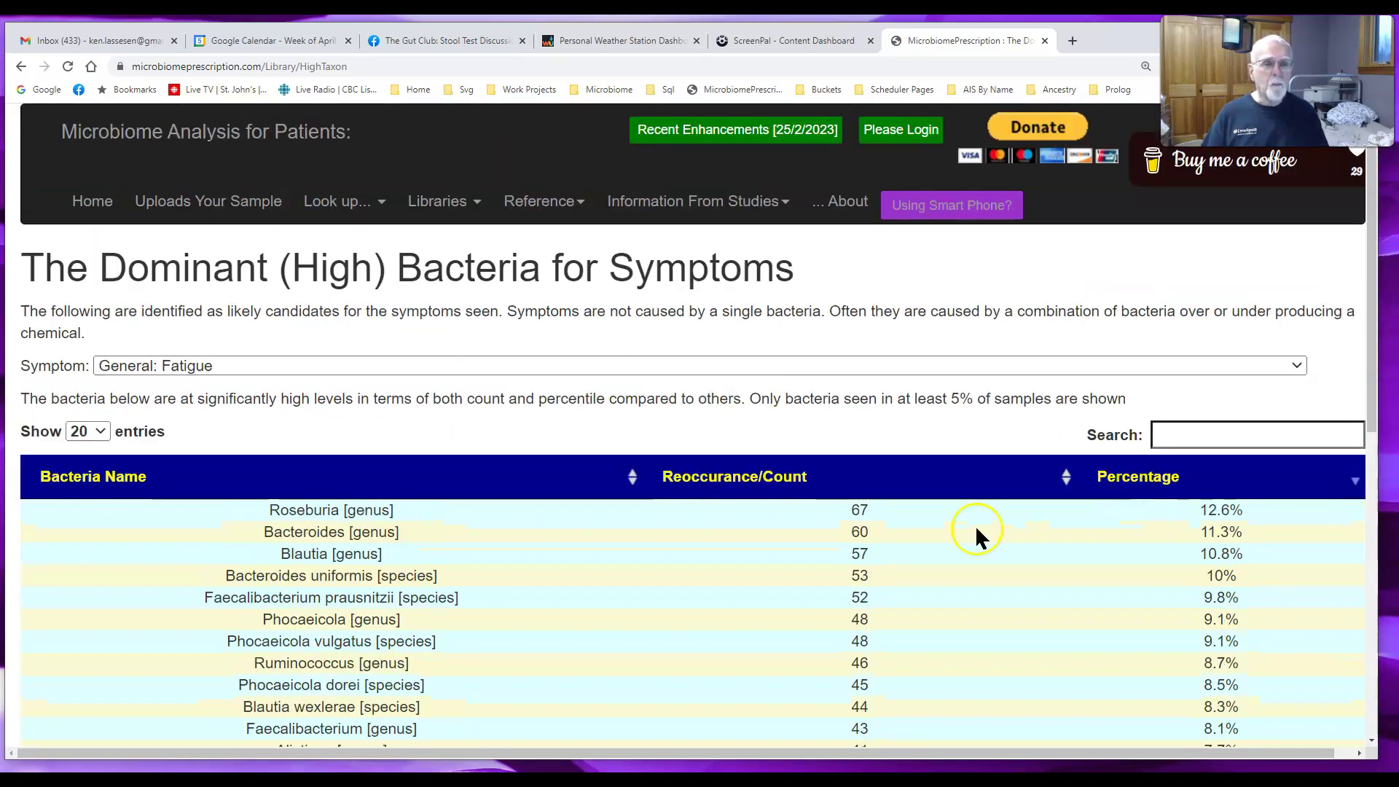
{"action": "scroll", "coordinate": [378, 440], "scroll_direction": "down", "scroll_amount": 4}
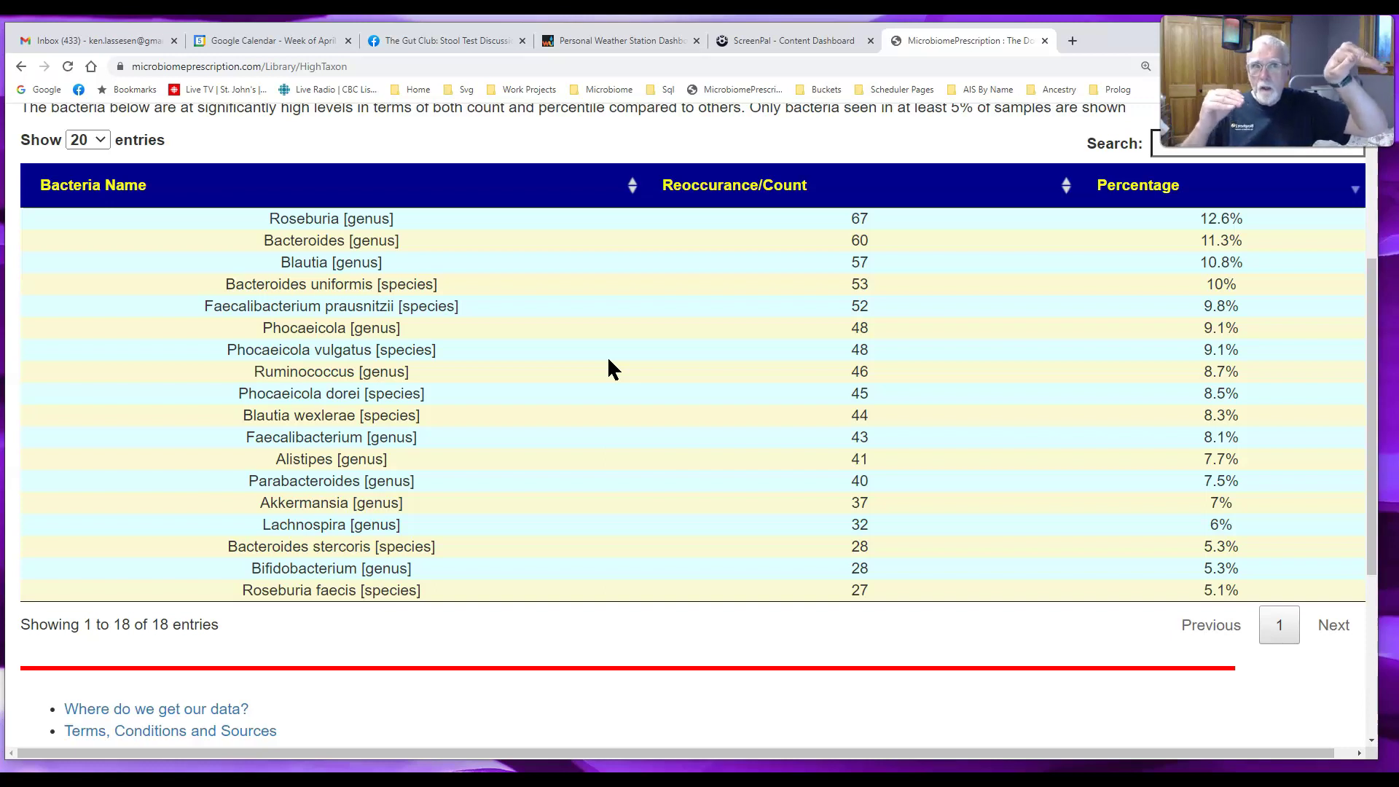
{"action": "scroll", "coordinate": [667, 441], "scroll_direction": "up", "scroll_amount": 2}
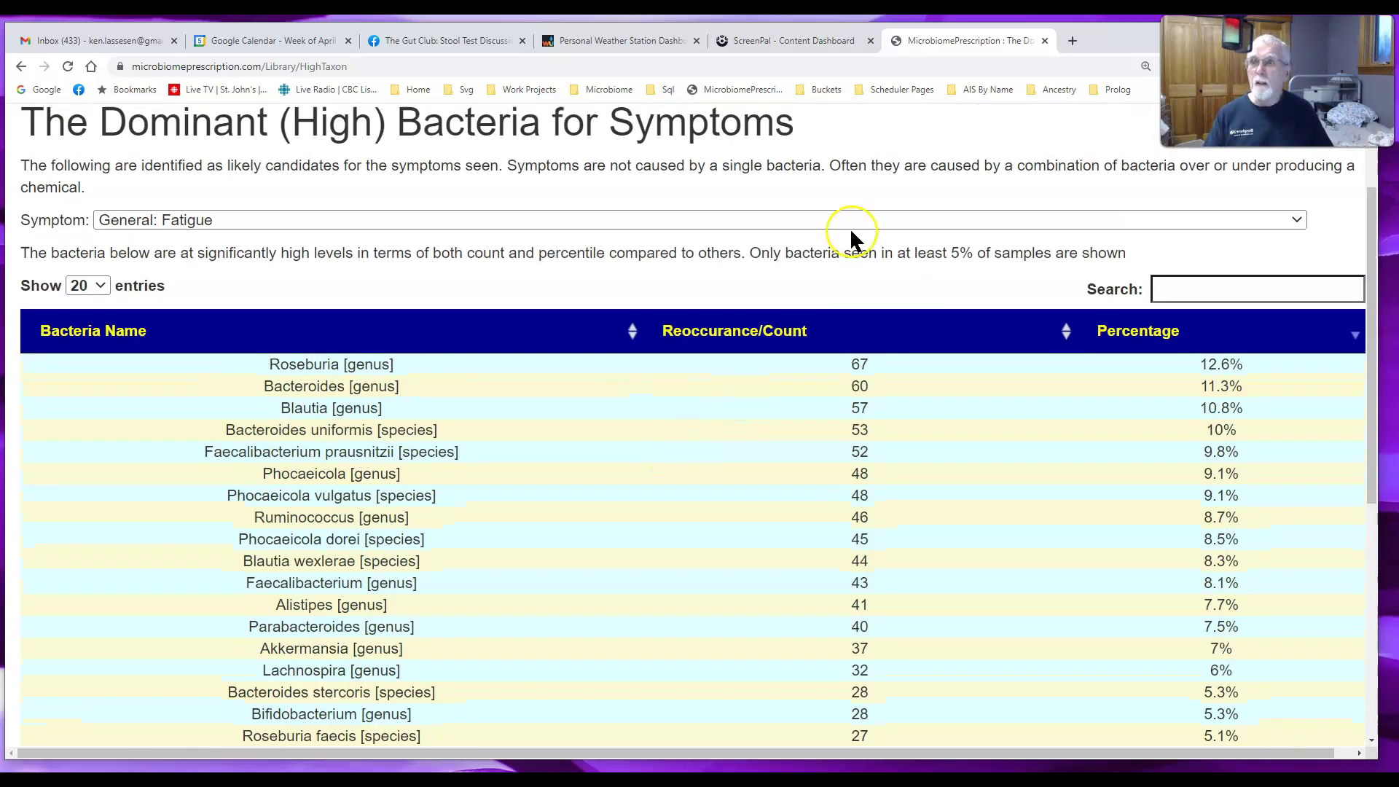
- Pick Official Diagnosis: COVID19 (Long Hauler) in the Symptom dropdown
{"action": "left_click", "coordinate": [866, 218]}
{"action": "scroll", "coordinate": [927, 368], "scroll_direction": "down", "scroll_amount": 10}
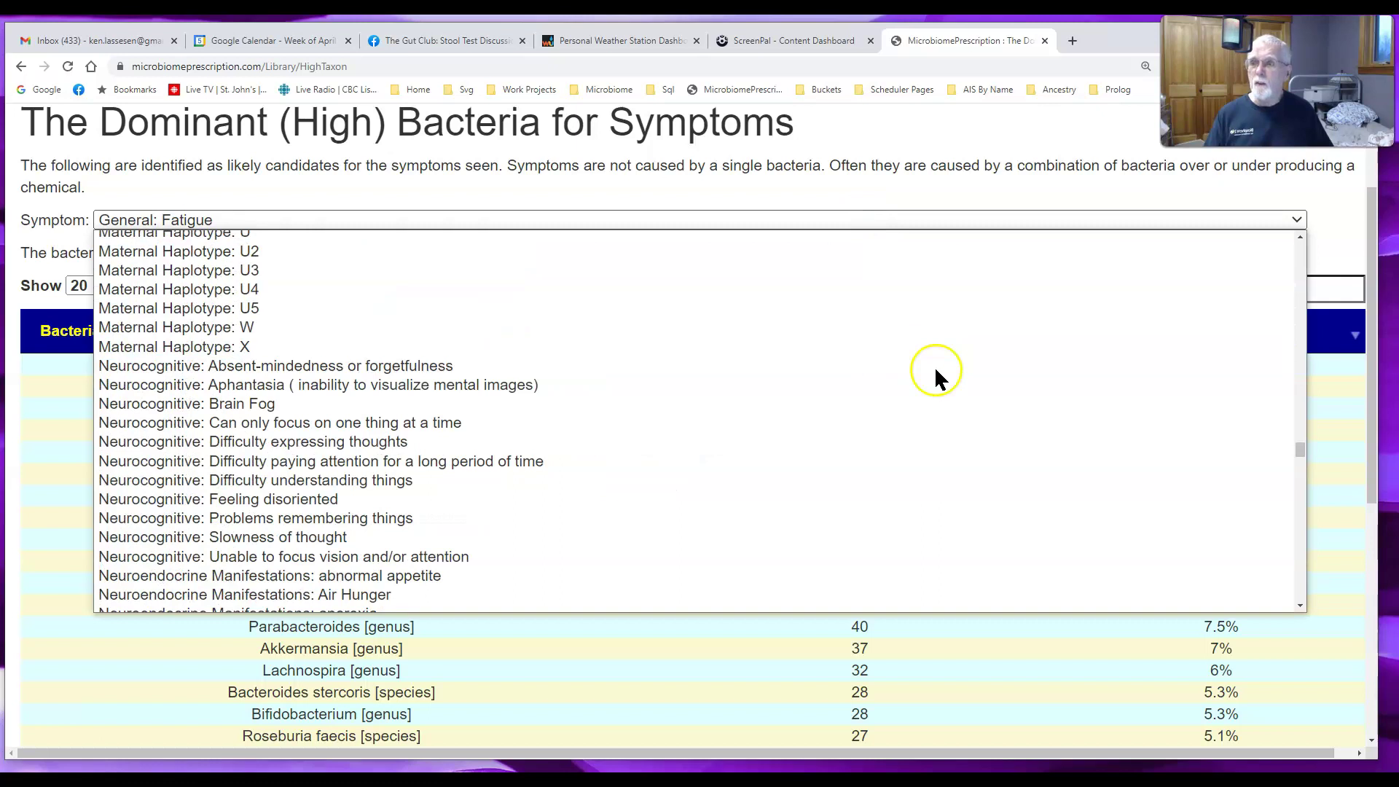
{"action": "scroll", "coordinate": [919, 378], "scroll_direction": "down", "scroll_amount": 20}
{"action": "scroll", "coordinate": [877, 377], "scroll_direction": "up", "scroll_amount": 9}
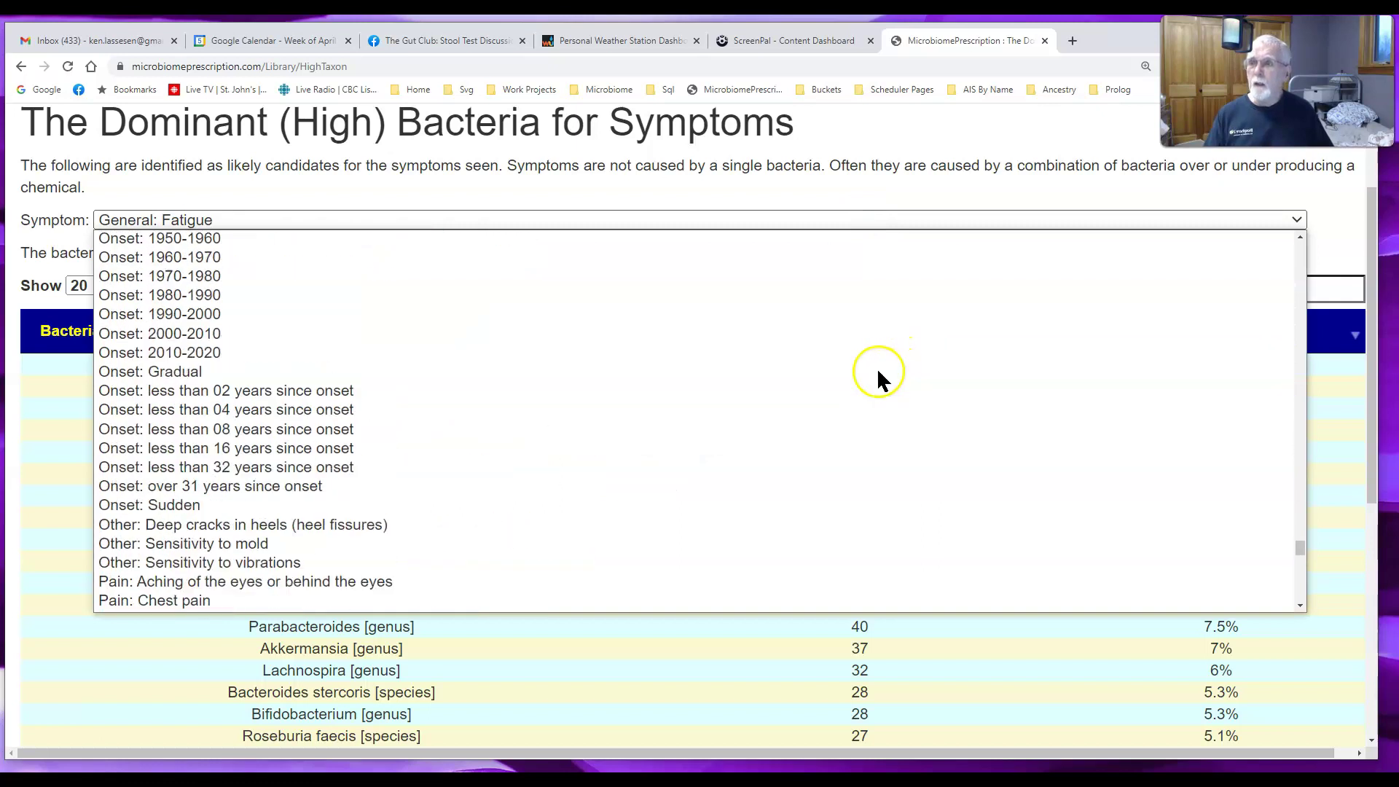
{"action": "scroll", "coordinate": [406, 328], "scroll_direction": "up", "scroll_amount": 5}
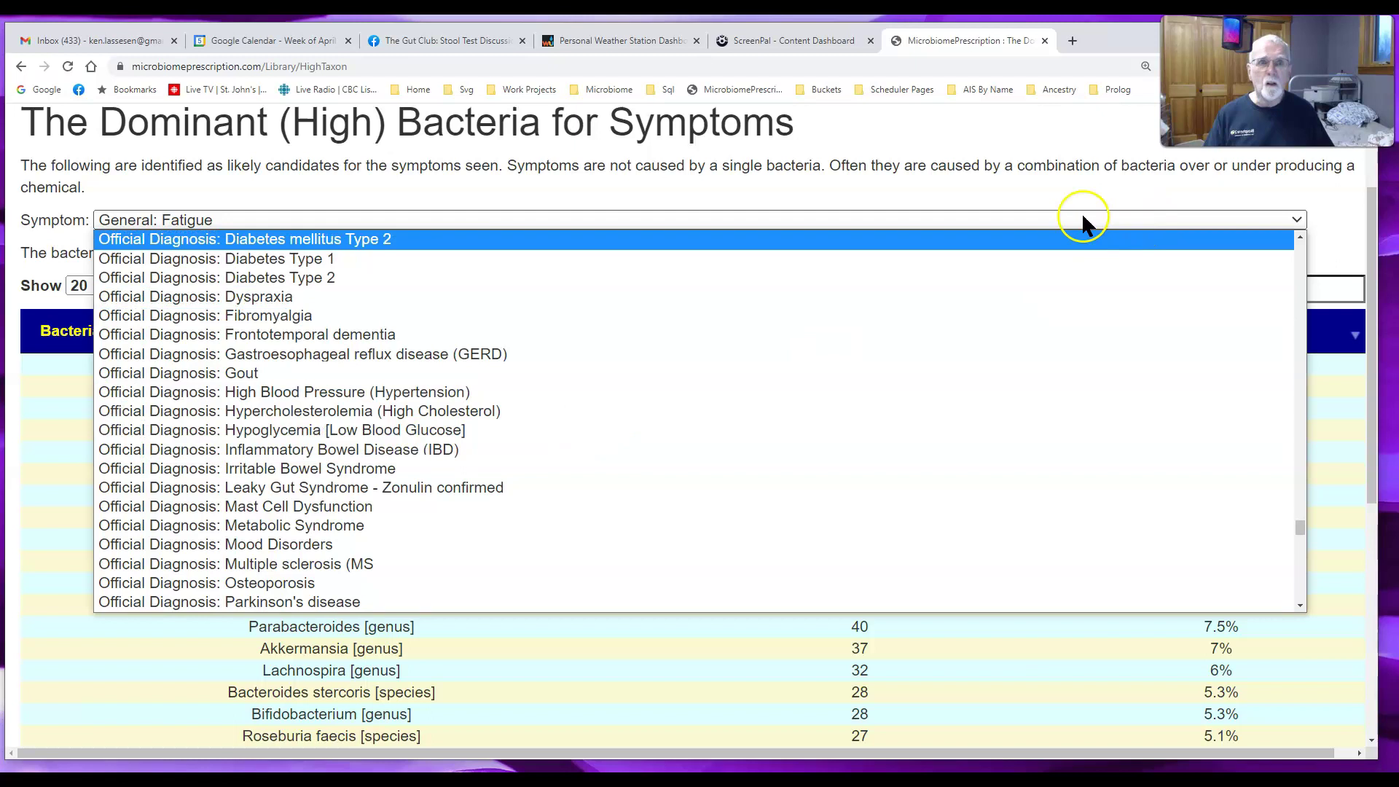
{"action": "scroll", "coordinate": [771, 400], "scroll_direction": "up", "scroll_amount": 4}
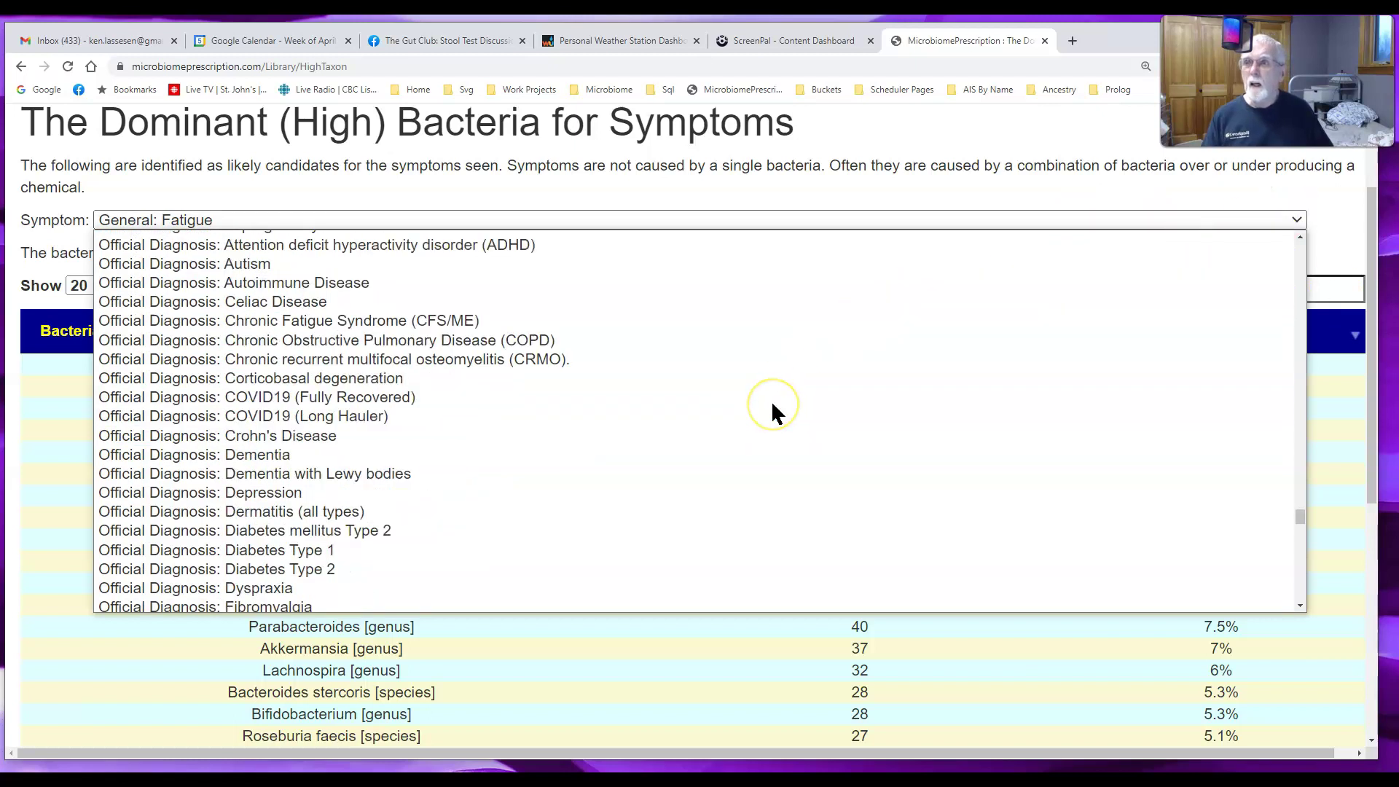
{"action": "left_click", "coordinate": [398, 415]}
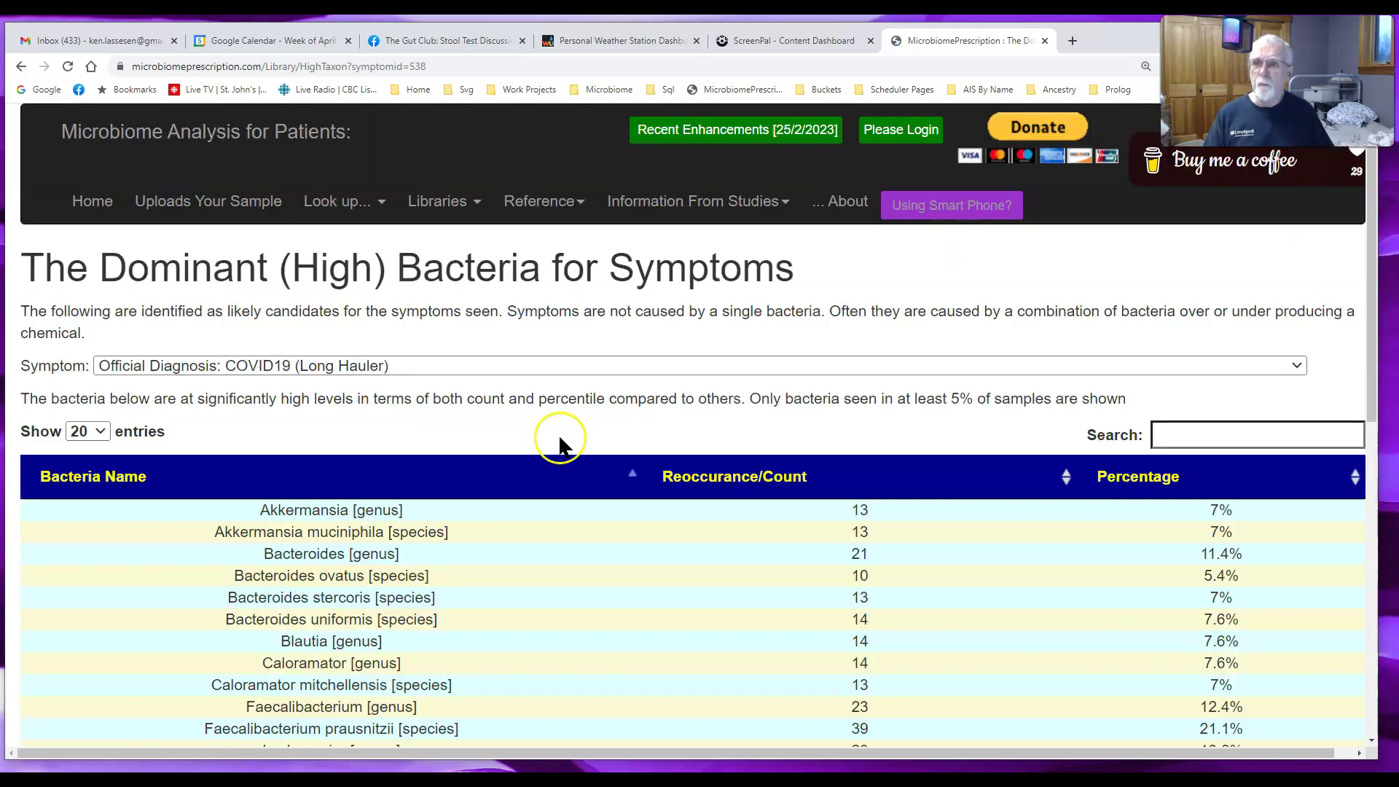
- Sort the 20 Long Hauler bacteria by percentage descending, from Faecalibacterium prausnitzii 21.1% to Phocaeicola vulgatus 5.4%
{"action": "scroll", "coordinate": [681, 508], "scroll_direction": "down", "scroll_amount": 4}
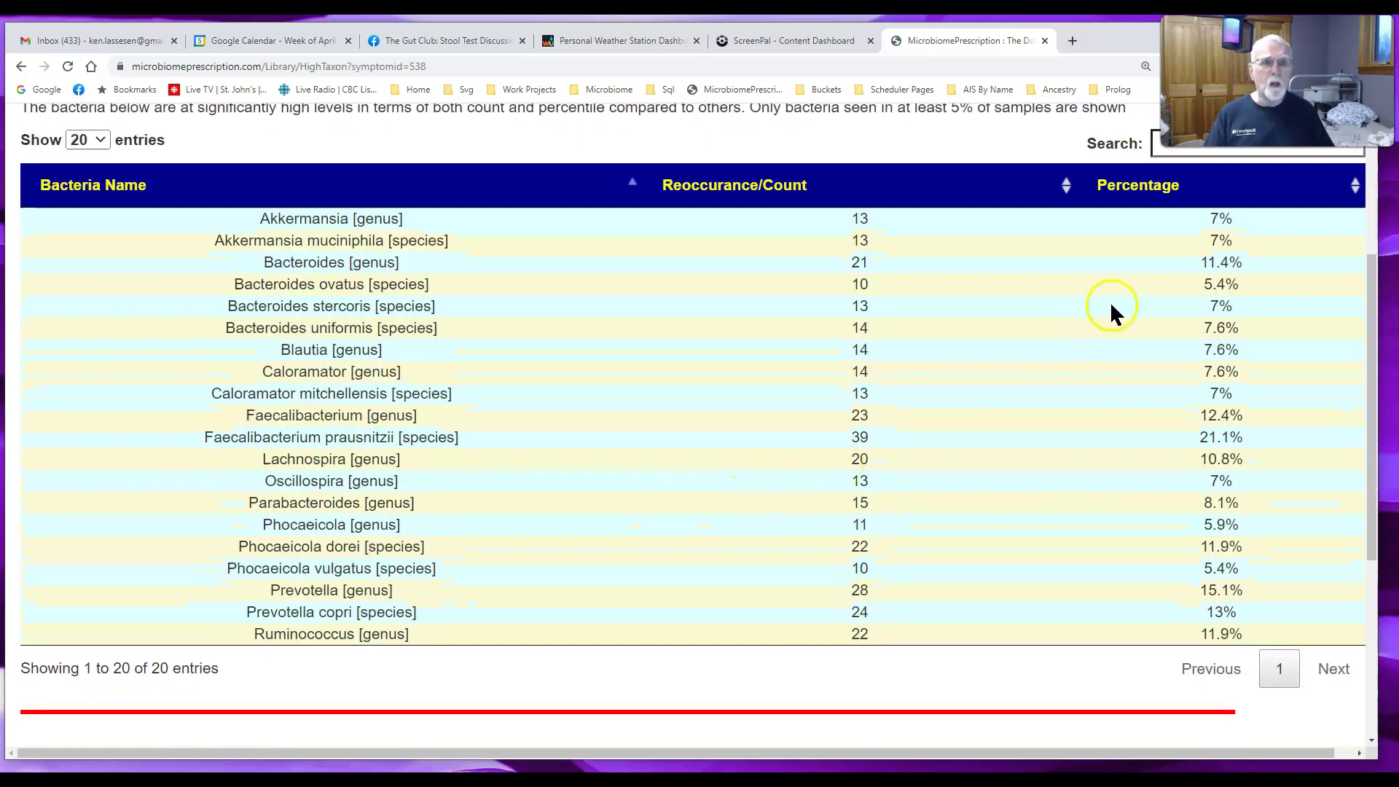
{"action": "left_click", "coordinate": [1150, 191]}
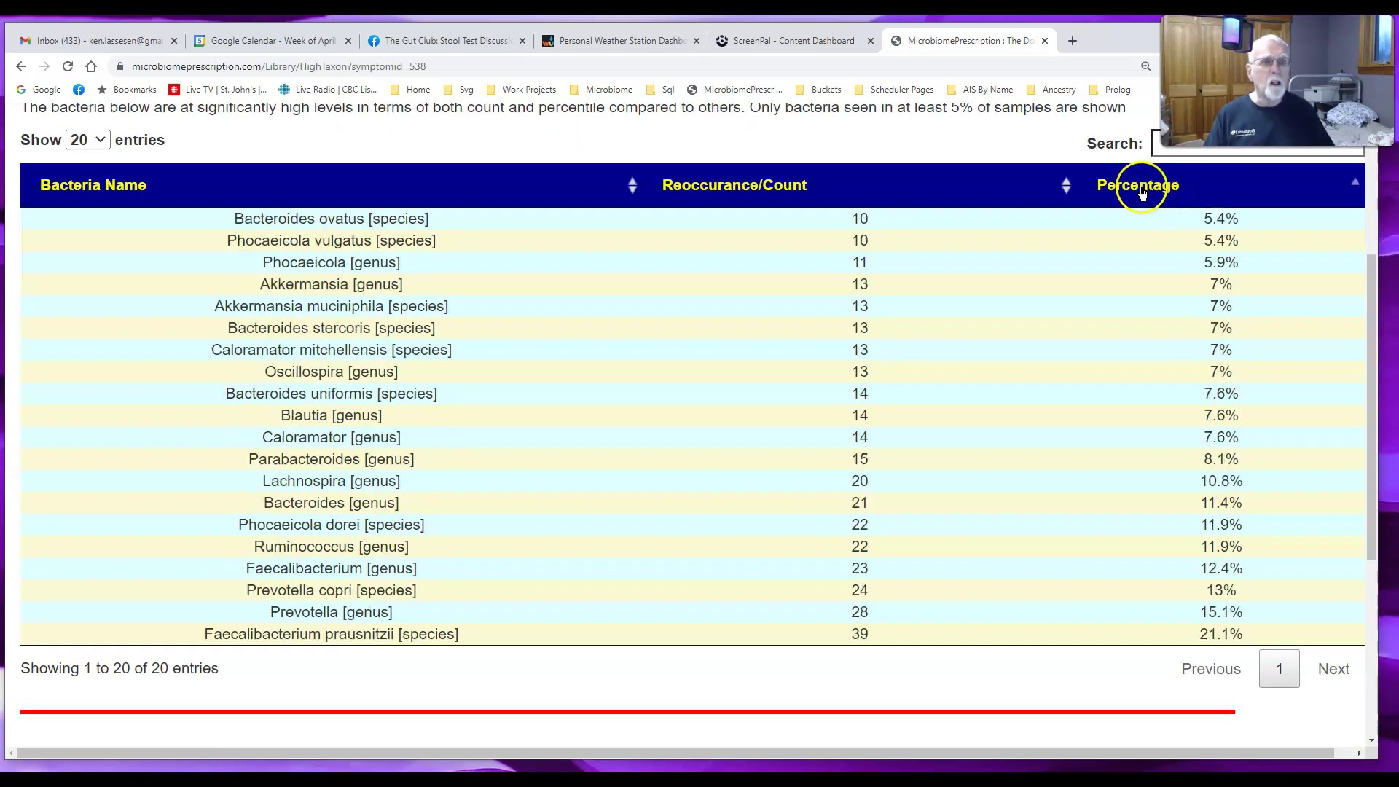
{"action": "left_click", "coordinate": [1146, 191]}
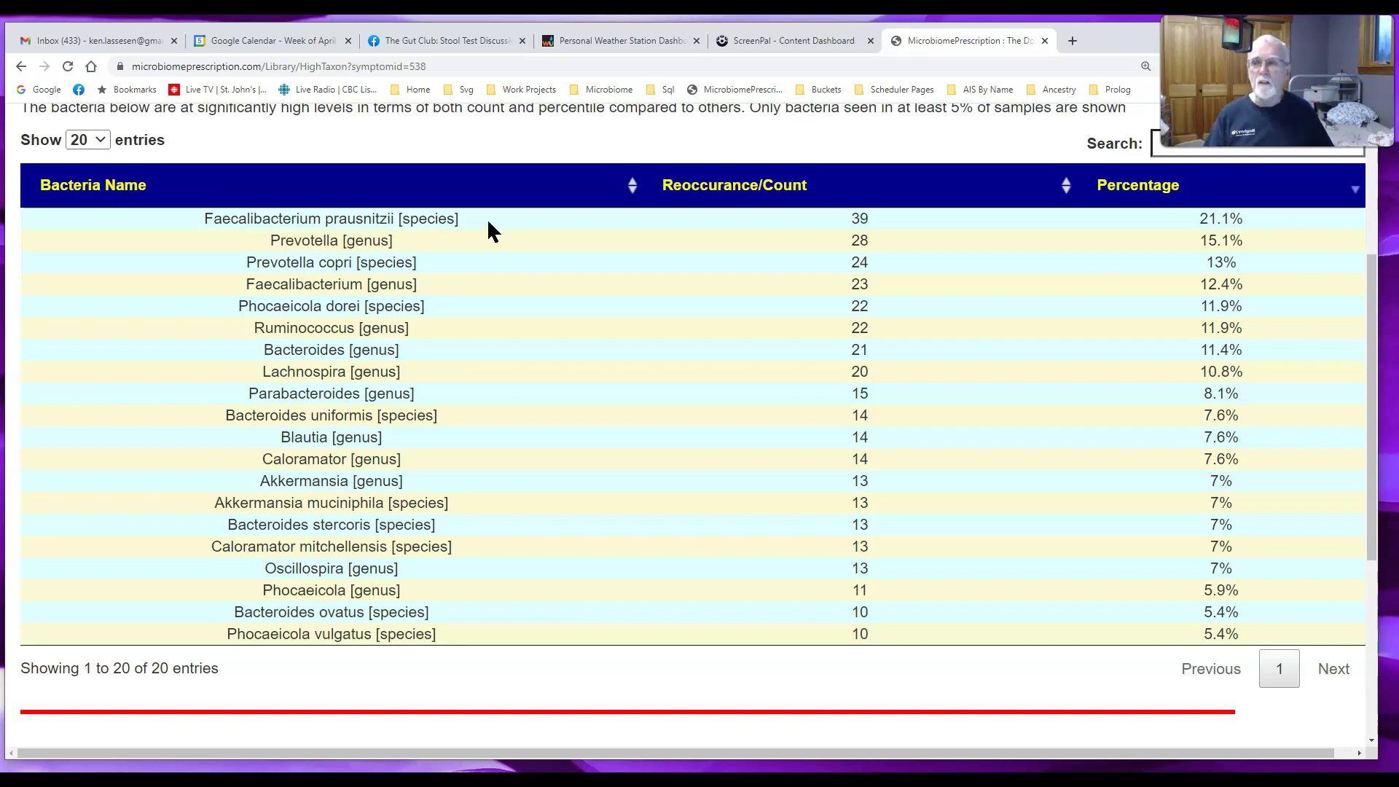
{"action": "scroll", "coordinate": [563, 365], "scroll_direction": "down", "scroll_amount": 2}
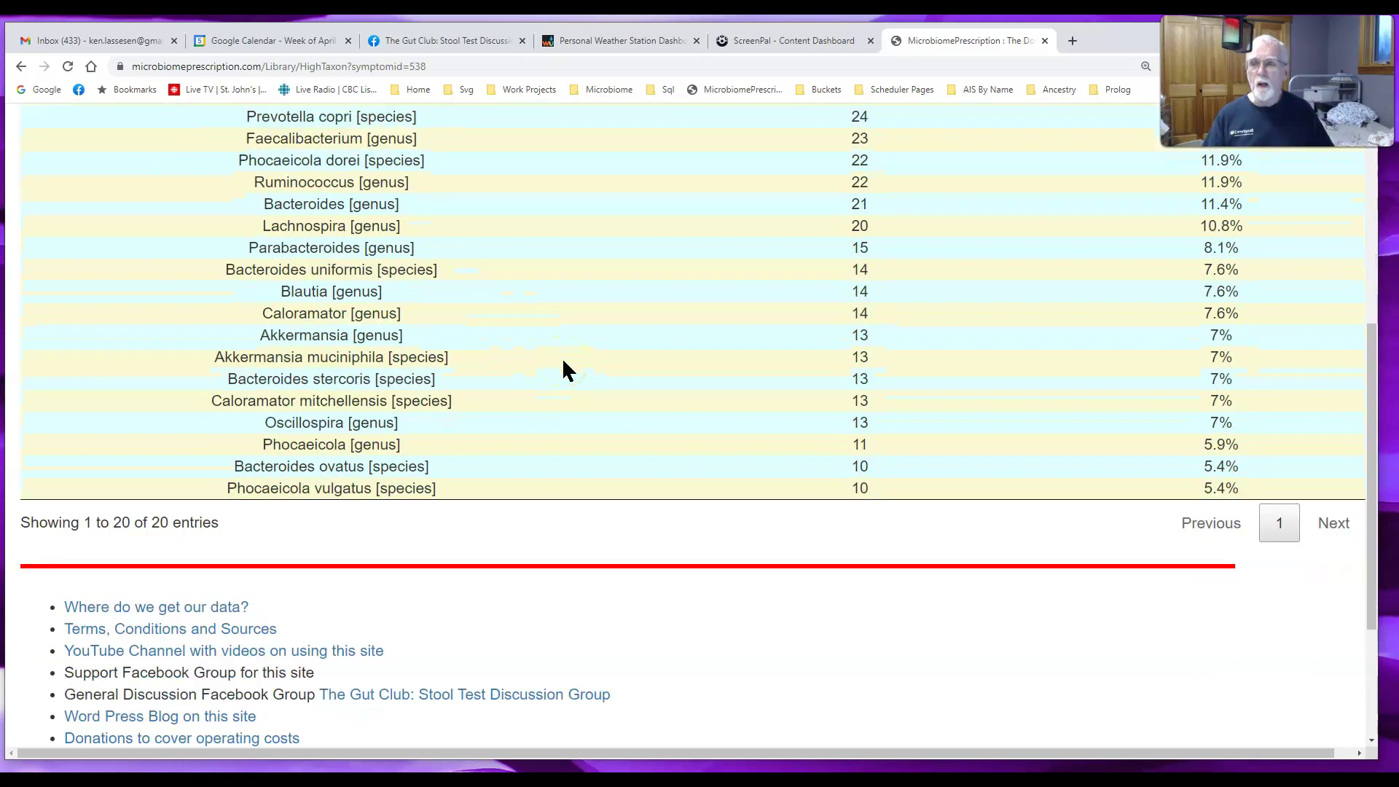
{"action": "scroll", "coordinate": [628, 422], "scroll_direction": "up", "scroll_amount": 2}
{"action": "scroll", "coordinate": [623, 437], "scroll_direction": "down", "scroll_amount": 2}
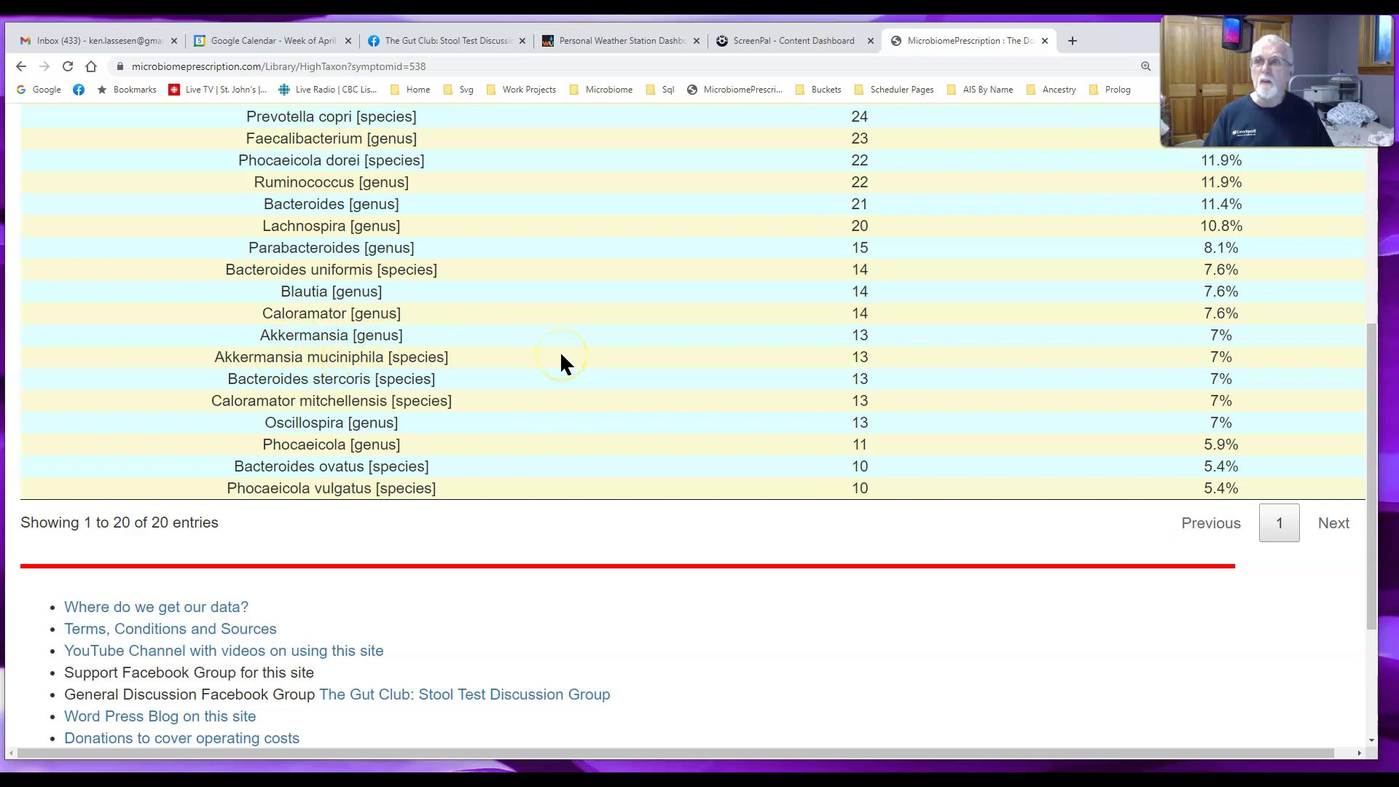
{"action": "scroll", "coordinate": [560, 351], "scroll_direction": "up", "scroll_amount": 2}
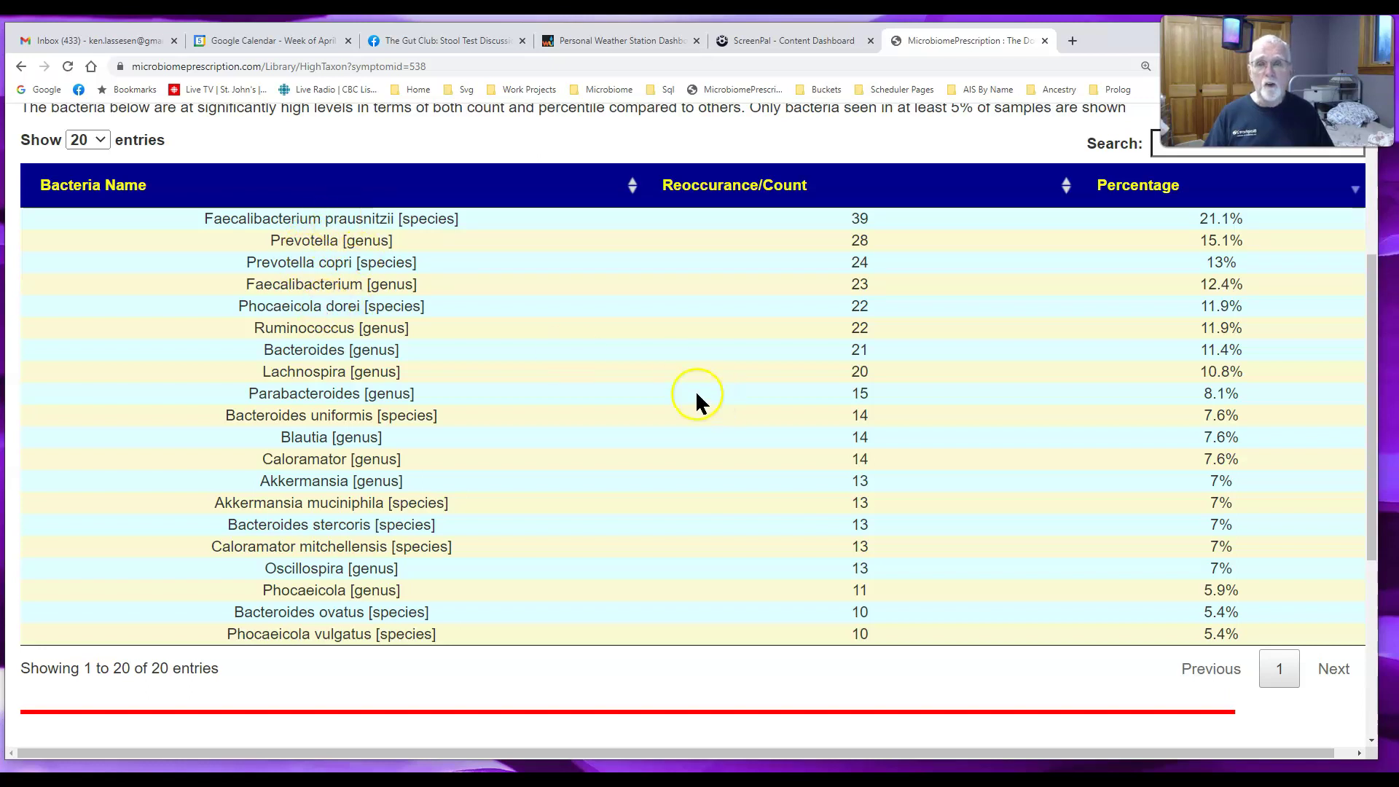
{"action": "scroll", "coordinate": [697, 397], "scroll_direction": "up", "scroll_amount": 4}
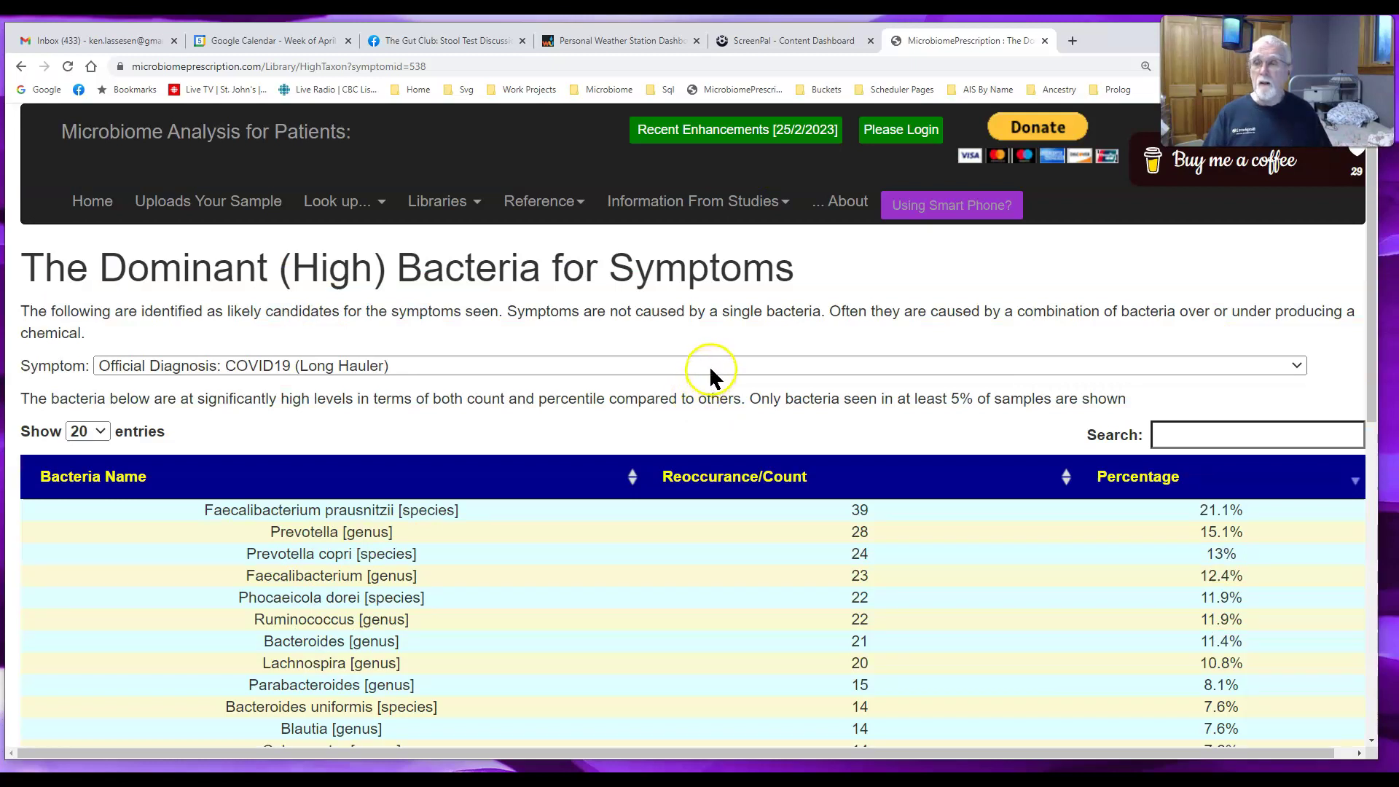
- Switch the Symptom selection to Neurological: Seasonal Affective Disorder (SAD)
{"action": "left_click", "coordinate": [711, 367]}
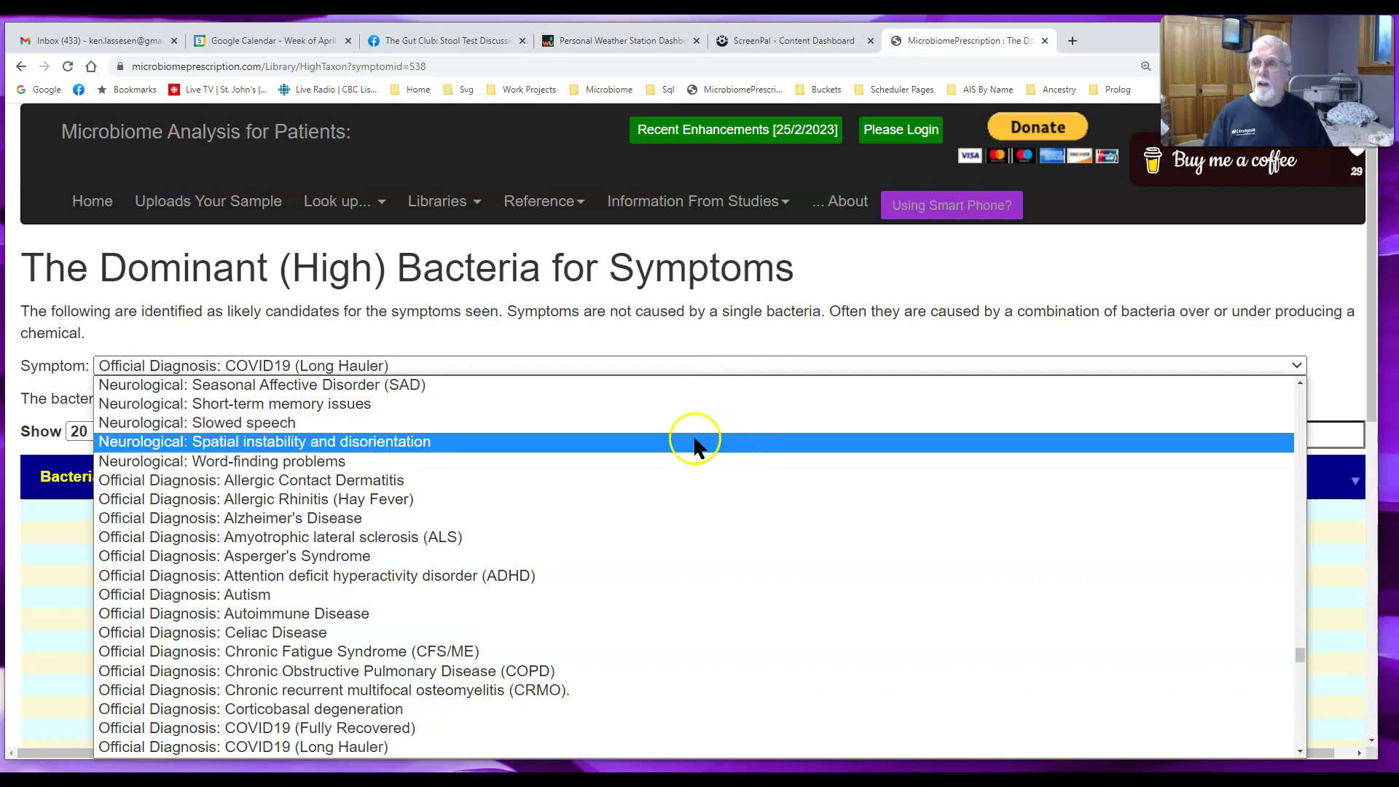
{"action": "left_click", "coordinate": [532, 385]}
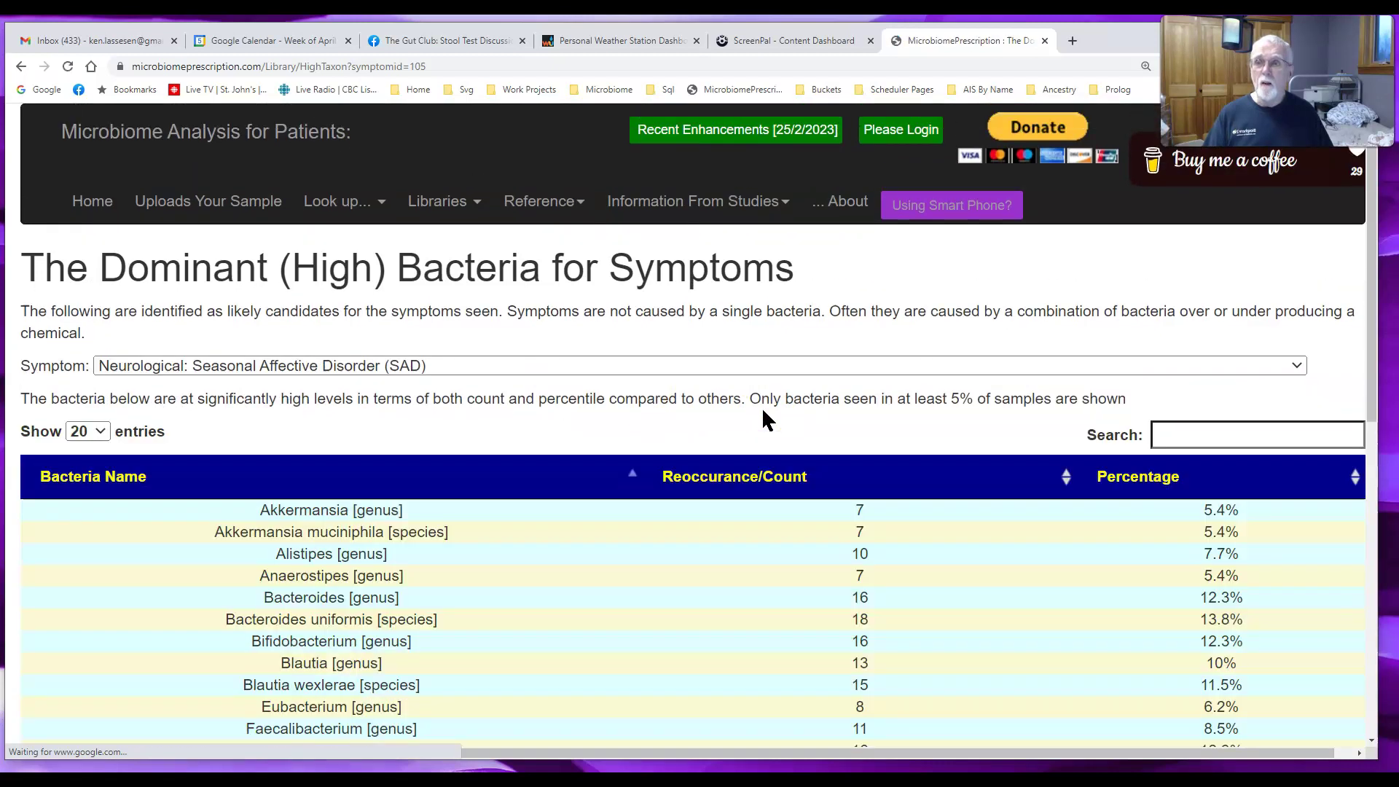
{"action": "left_click", "coordinate": [676, 497]}
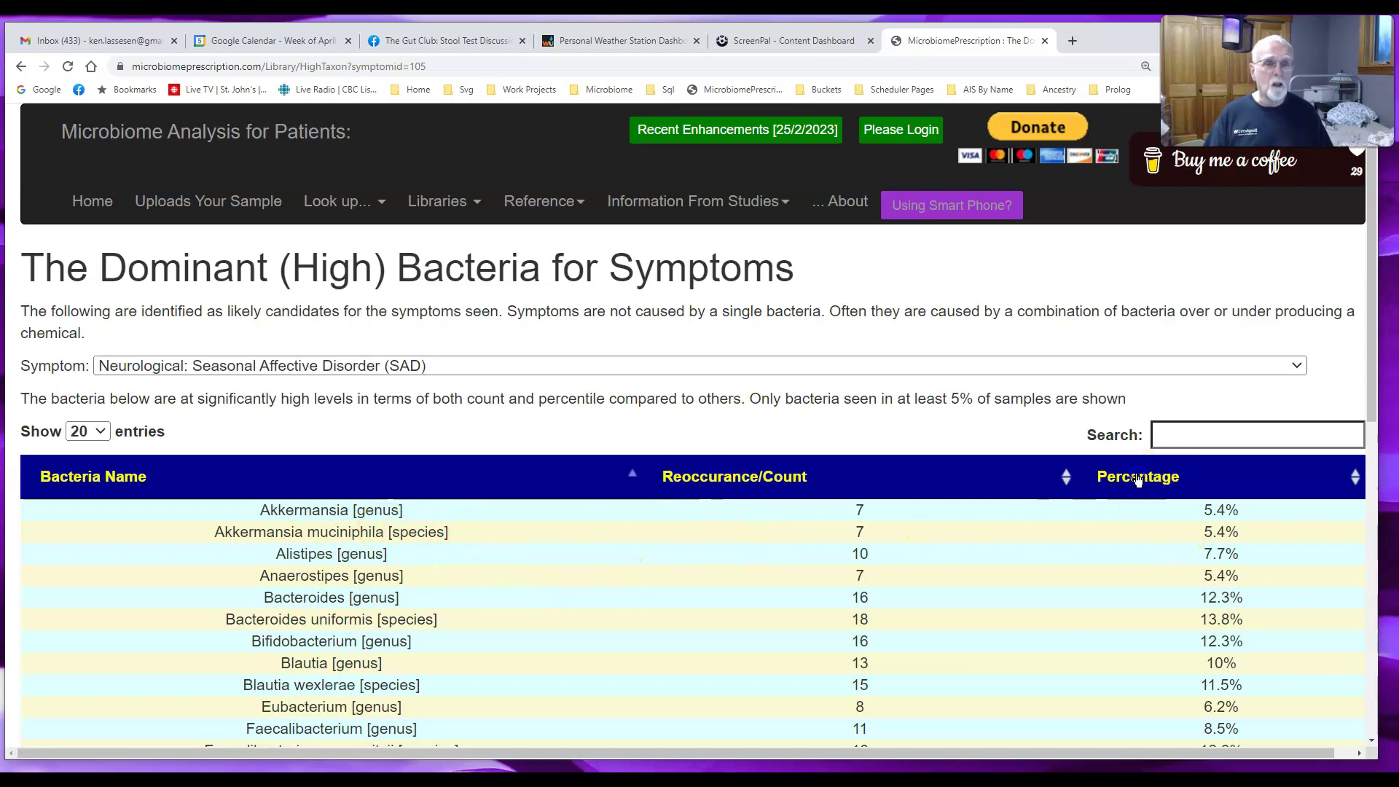
{"action": "left_click", "coordinate": [1138, 477]}
- Rank the 21 SAD bacteria by percentage descending, with Bacteroides uniformis at 13.8% first
{"action": "left_click", "coordinate": [1138, 477]}
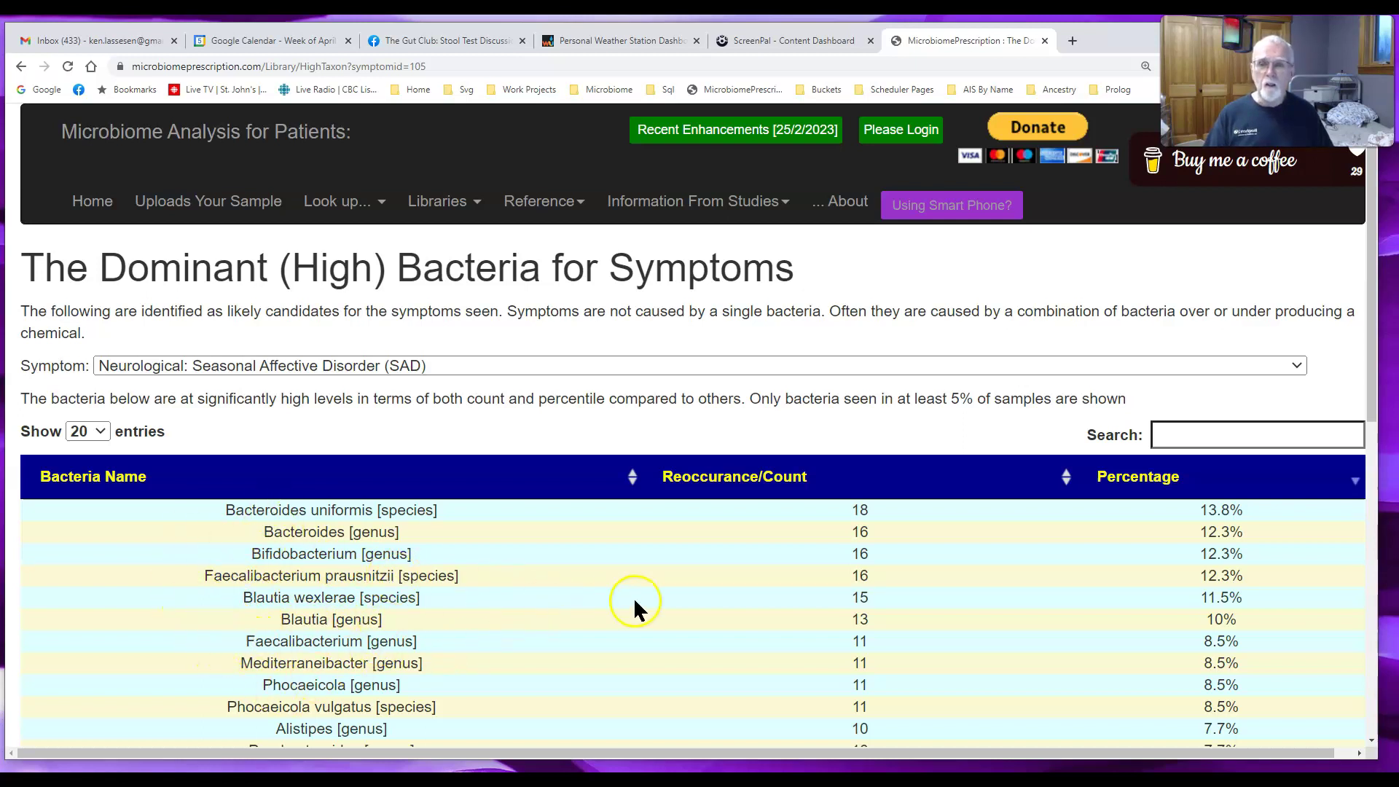
{"action": "scroll", "coordinate": [693, 614], "scroll_direction": "down", "scroll_amount": 2}
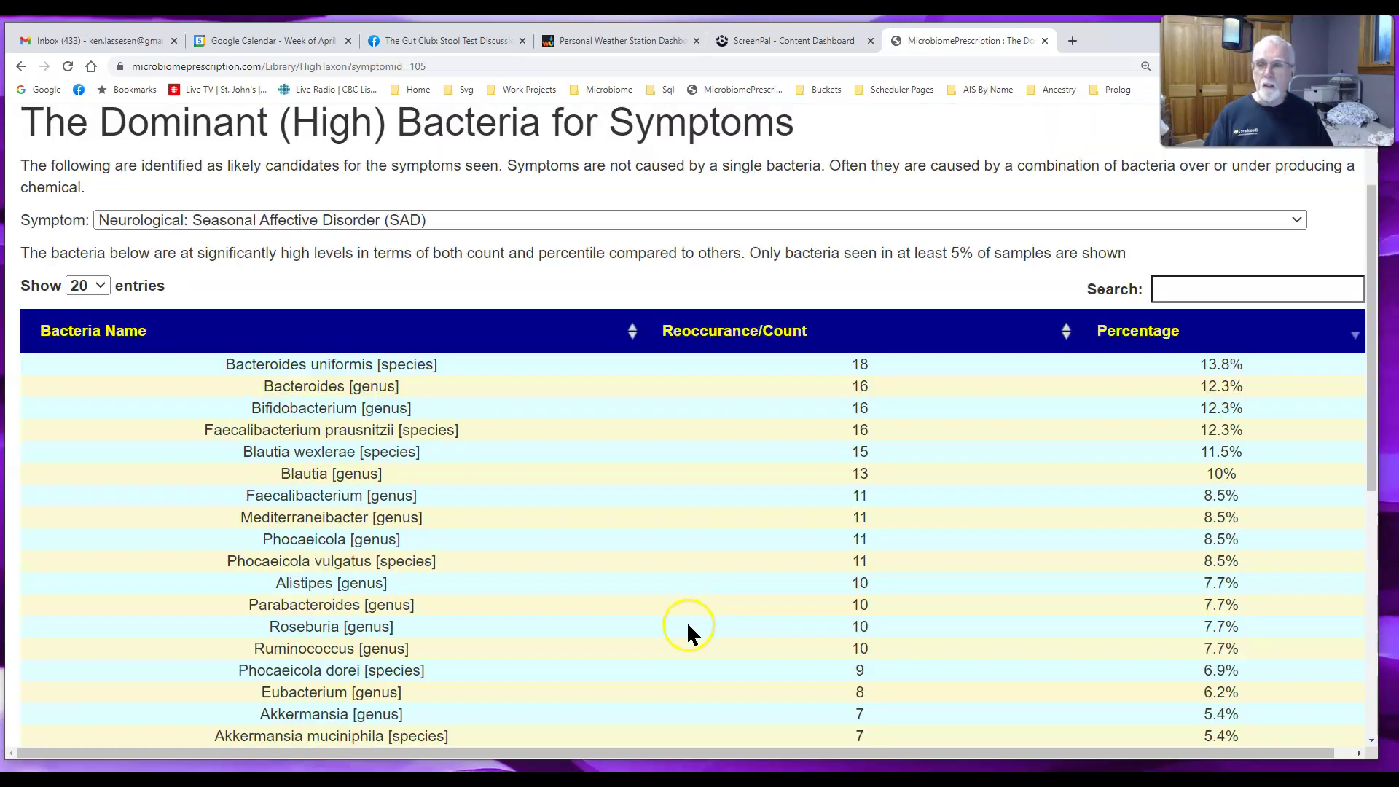
{"action": "scroll", "coordinate": [688, 628], "scroll_direction": "up", "scroll_amount": 2}
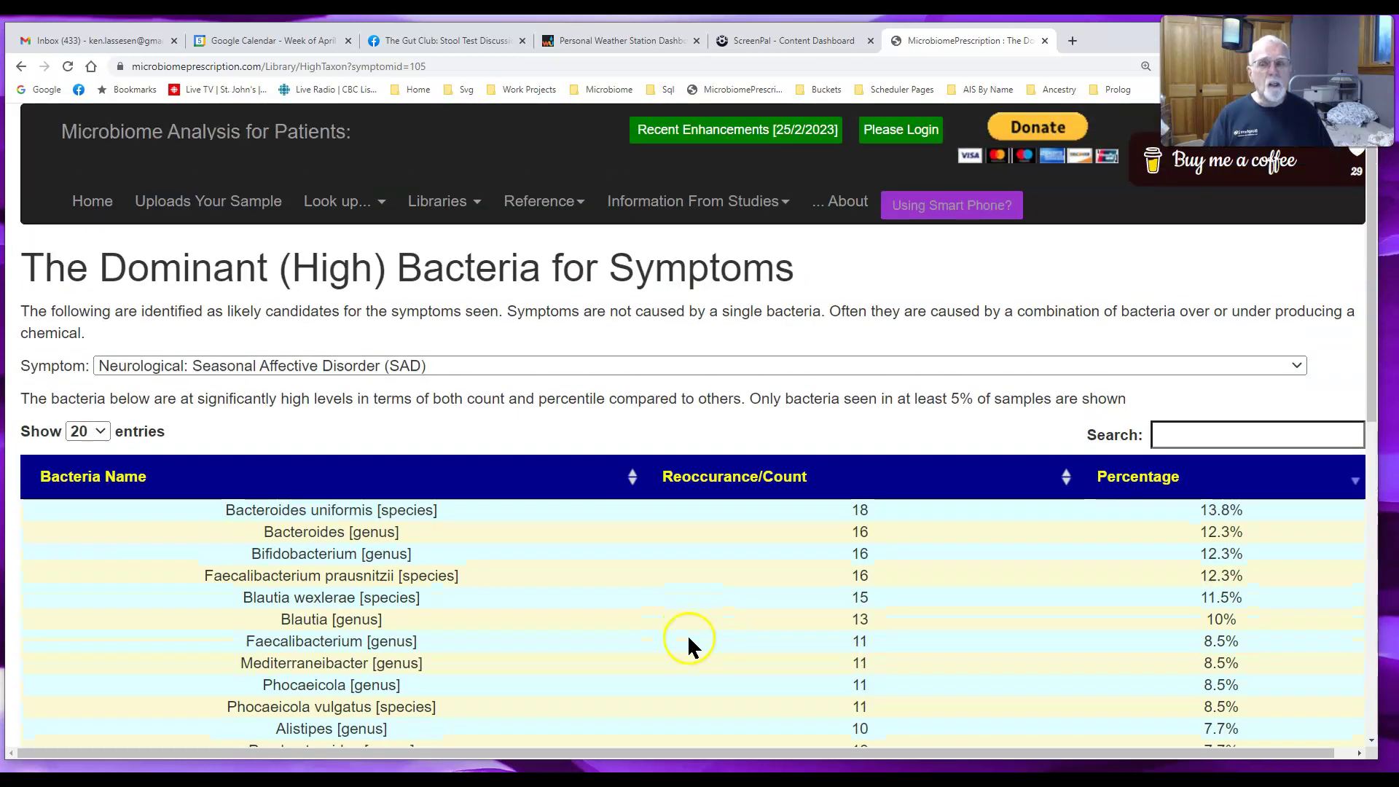
{"action": "scroll", "coordinate": [688, 635], "scroll_direction": "down", "scroll_amount": 3}
{"action": "scroll", "coordinate": [688, 635], "scroll_direction": "down", "scroll_amount": 1}
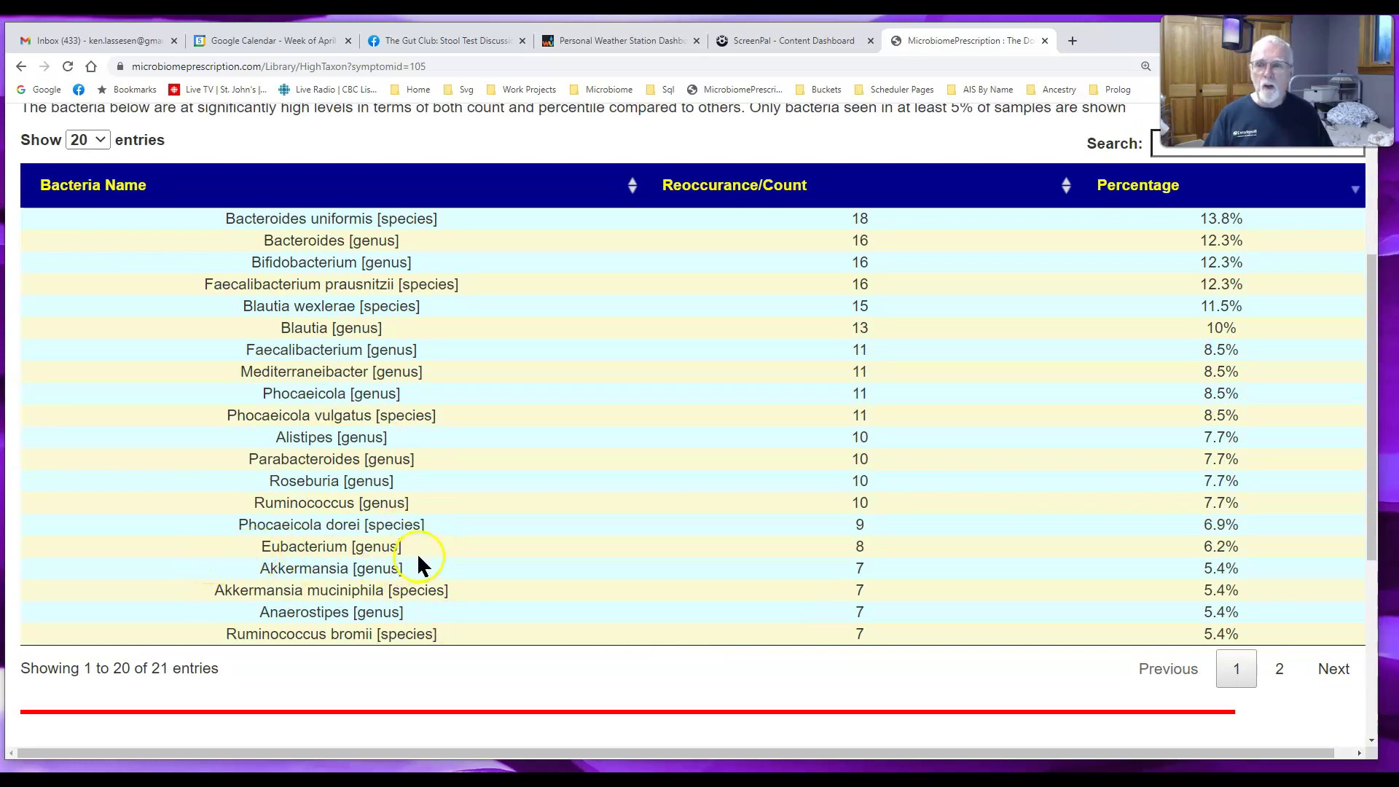
- Highlight the Eubacterium [genus] name, then bring up the Information From Studies menu
{"action": "left_click_drag", "start_coordinate": [419, 558], "coordinate": [226, 562]}
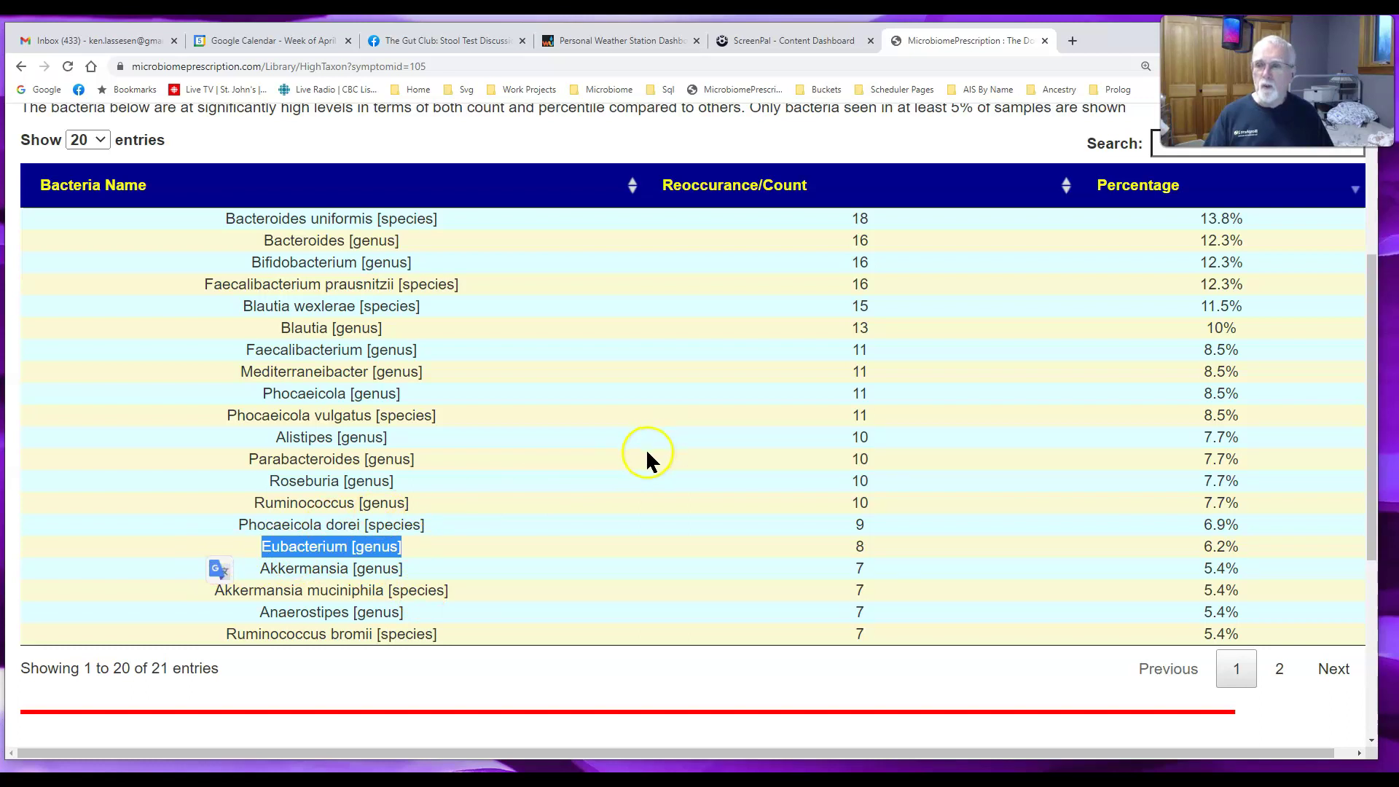
{"action": "scroll", "coordinate": [645, 451], "scroll_direction": "up", "scroll_amount": 4}
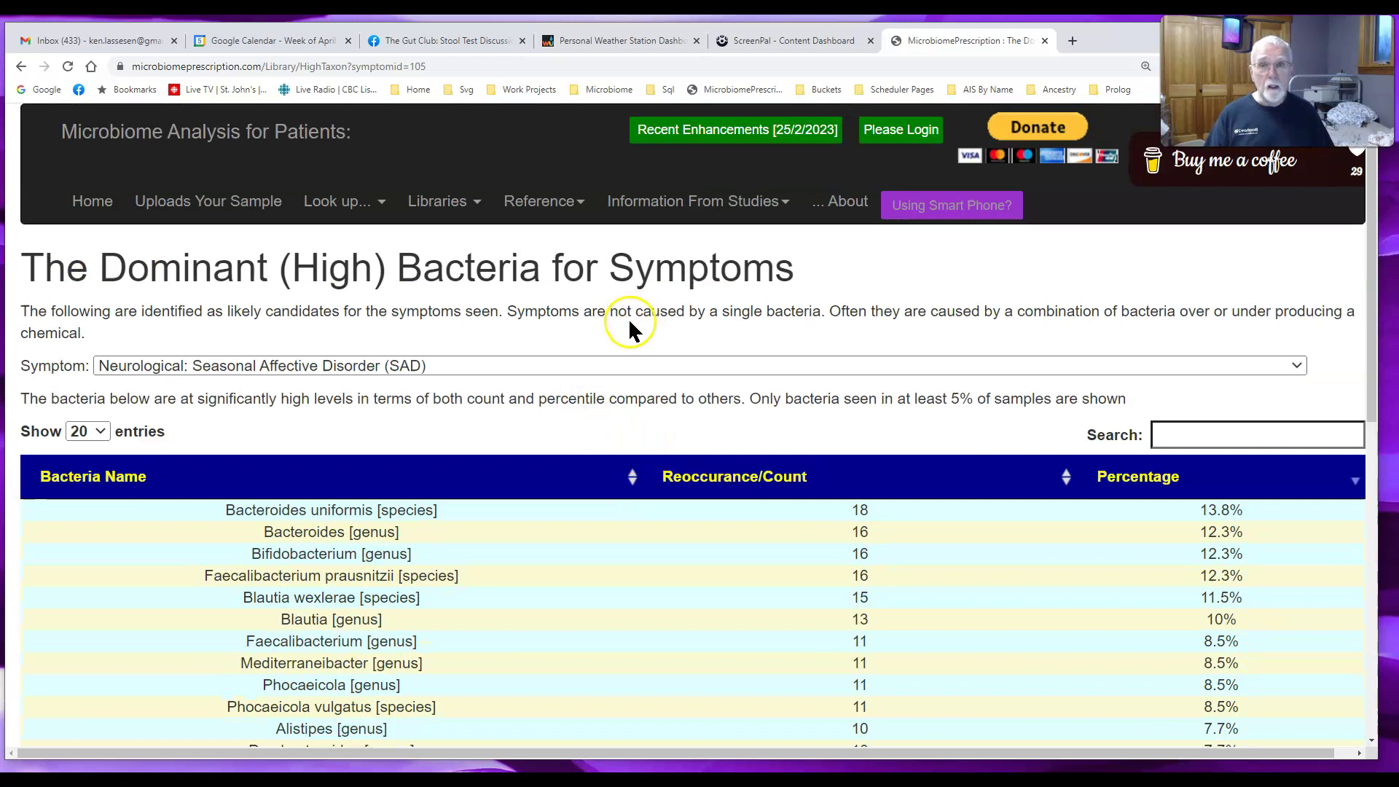
{"action": "left_click", "coordinate": [641, 202]}
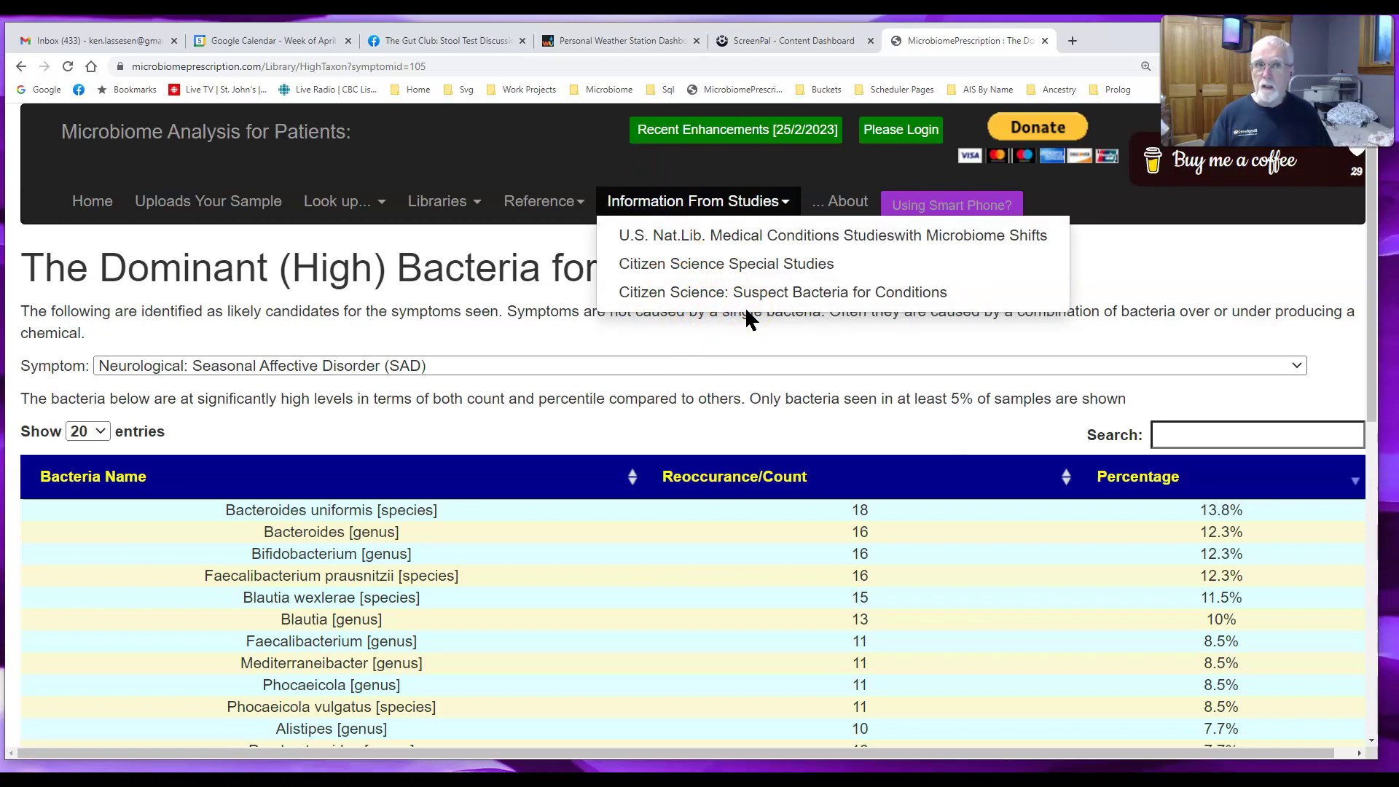
- Dismiss the Information From Studies menu without opening a page, leaving the sorted SAD table visible
{"action": "left_click", "coordinate": [772, 268]}
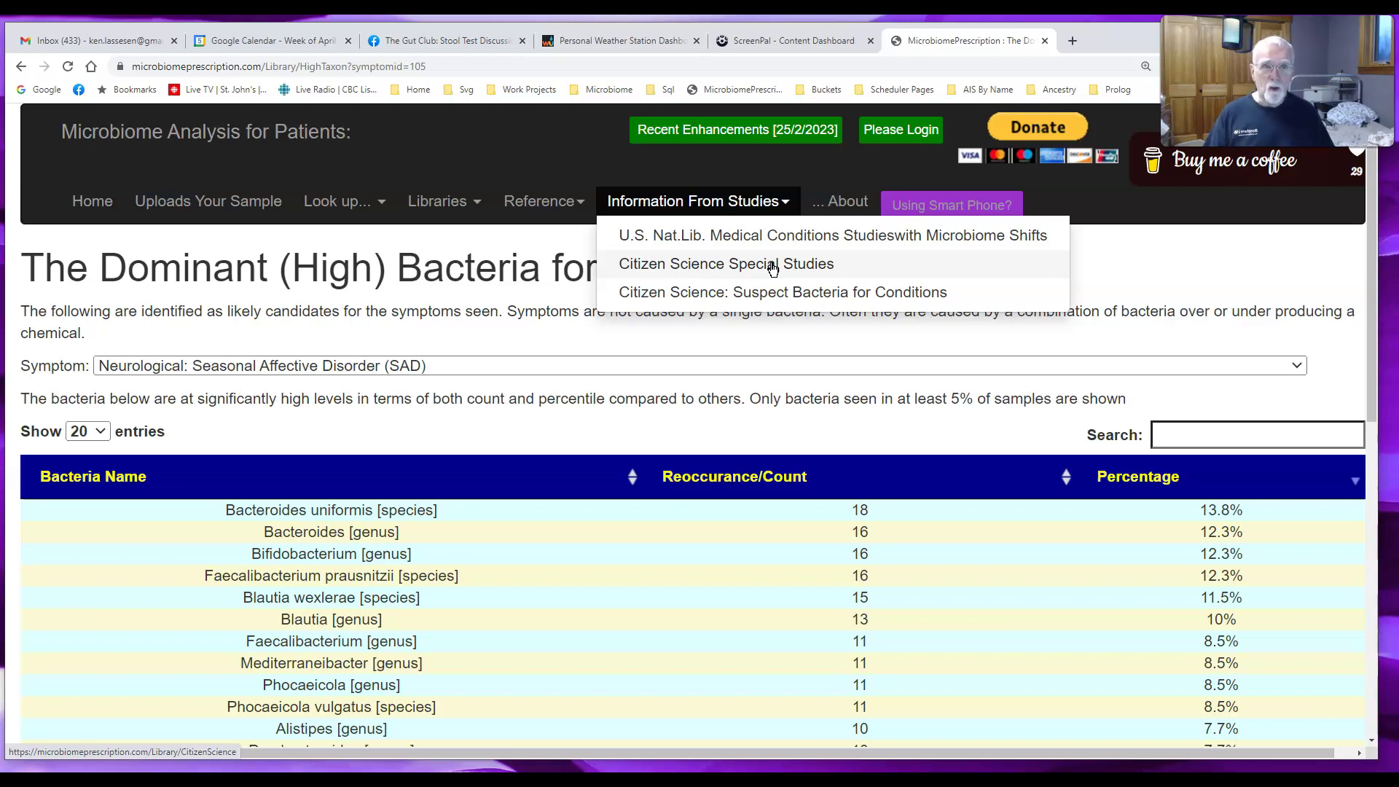
{"action": "left_click", "coordinate": [751, 236]}
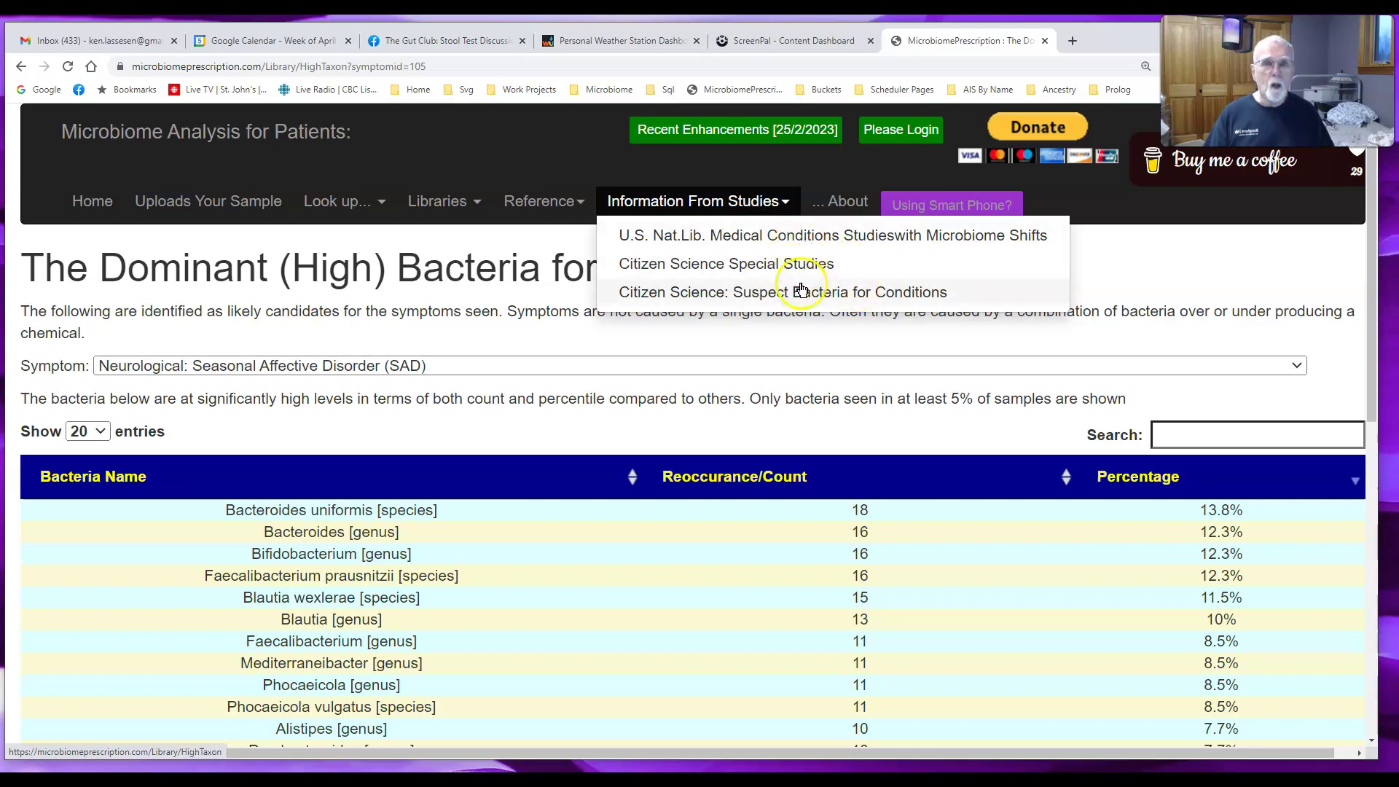
{"action": "left_click", "coordinate": [1218, 340]}
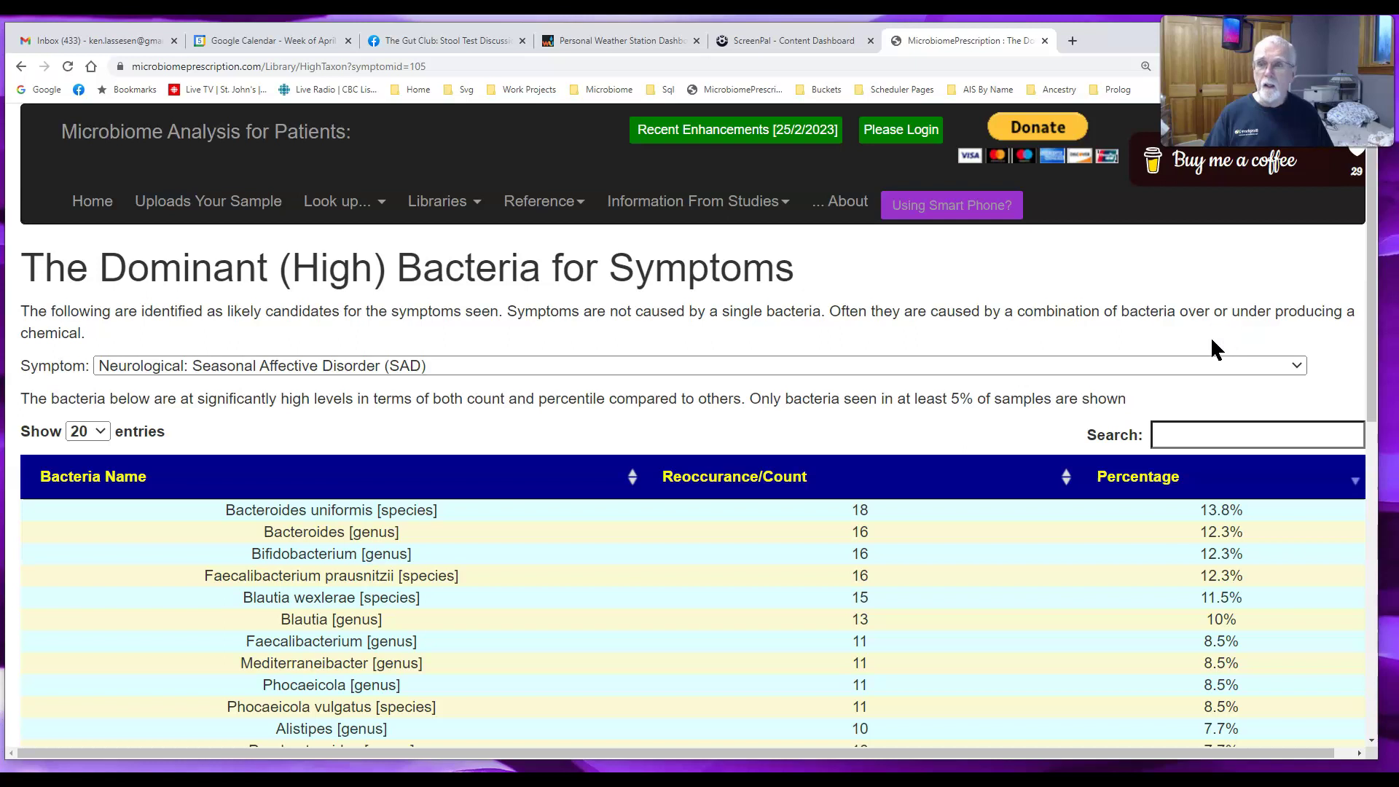
- Highlight the name Bifidobacterium [genus] in the SAD dominant bacteria table
{"action": "left_click", "coordinate": [881, 355]}
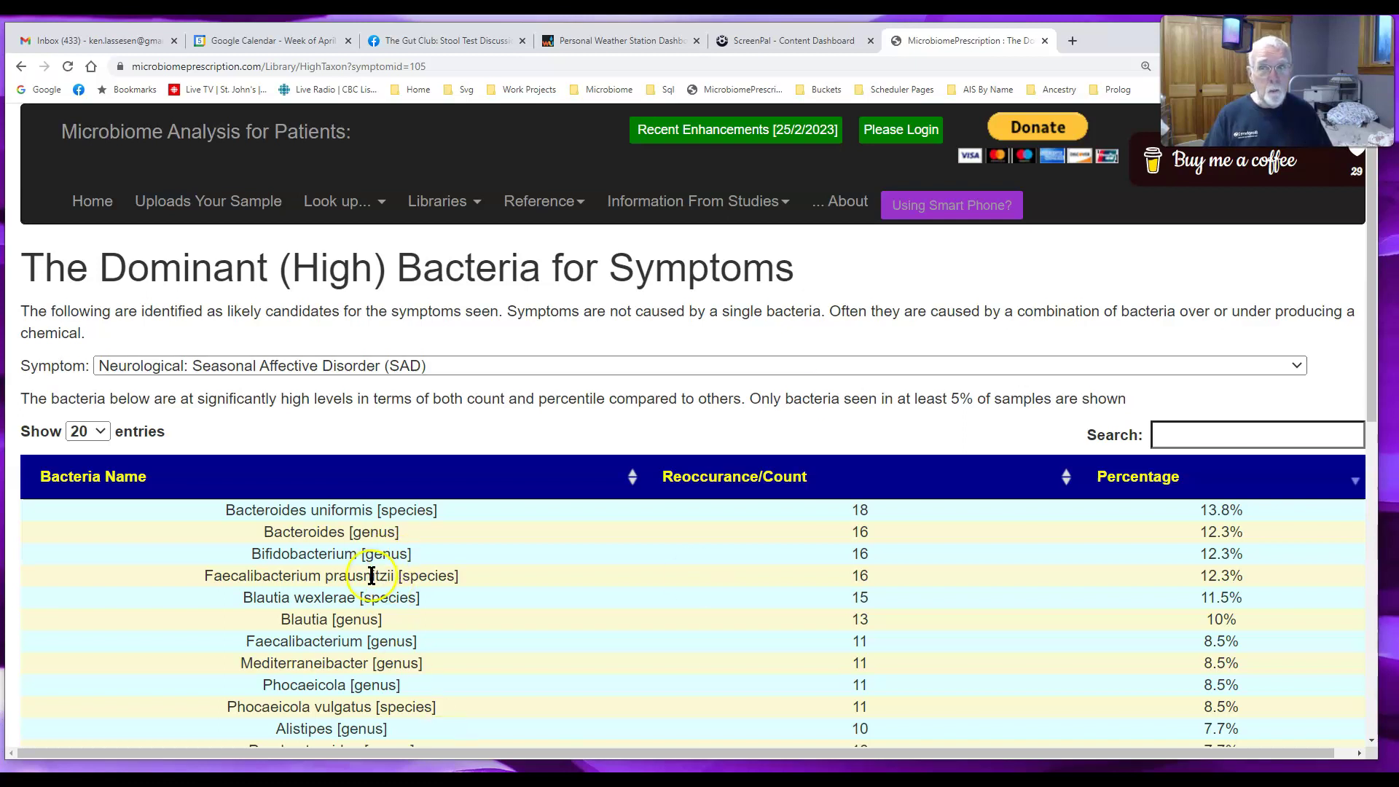
{"action": "left_click_drag", "start_coordinate": [405, 556], "coordinate": [248, 553]}
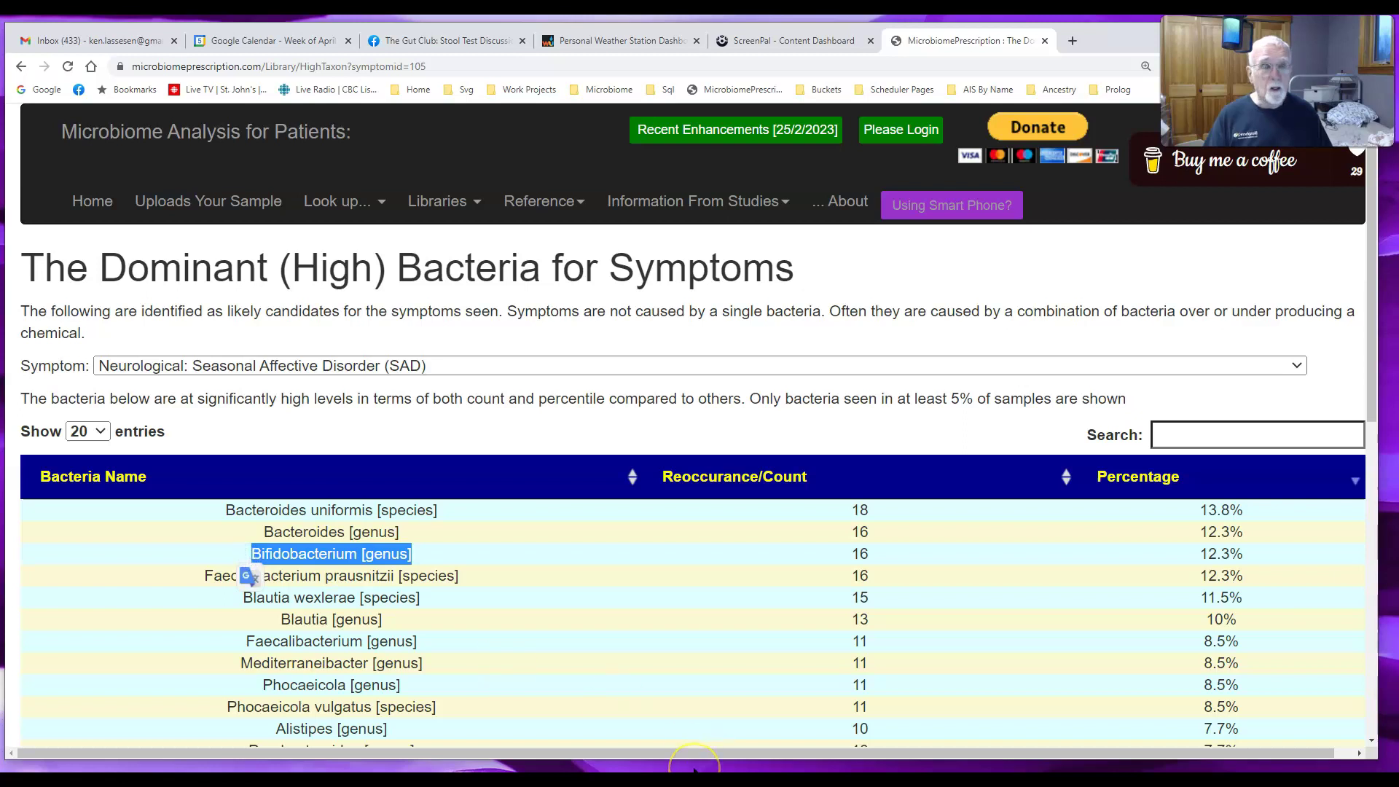